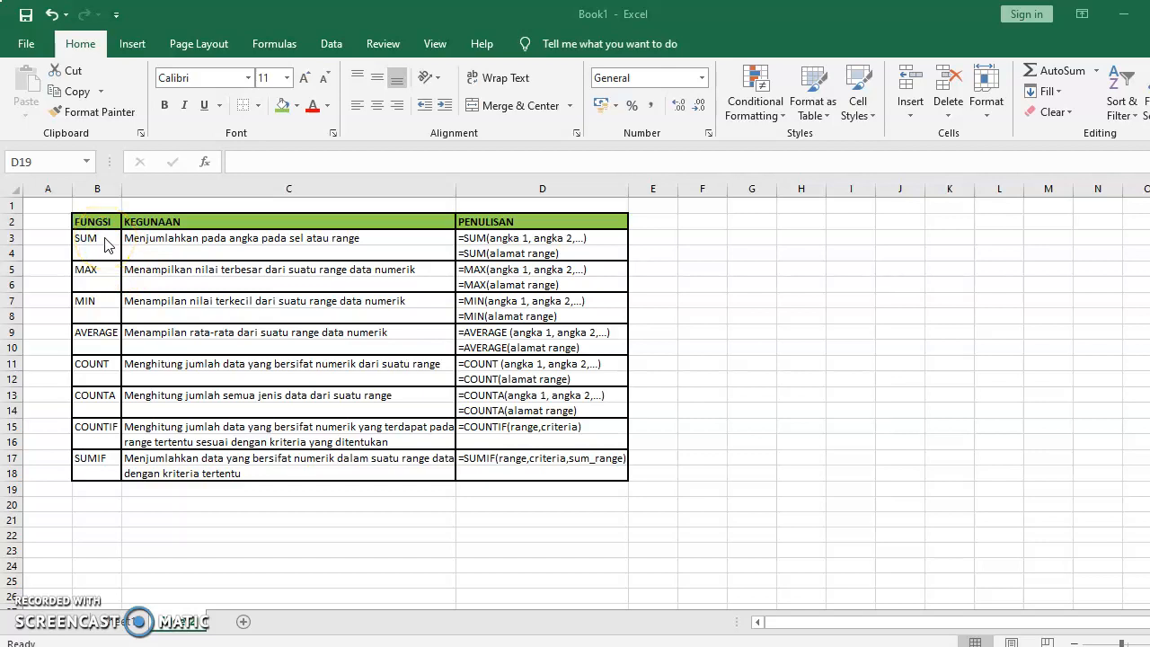
Step: Review the purpose and syntax of each function in the FUNGSI, KEGUNAAN and PENULISAN table, from SUM through SUMIF
click(105, 238)
drag(105, 238, 584, 467)
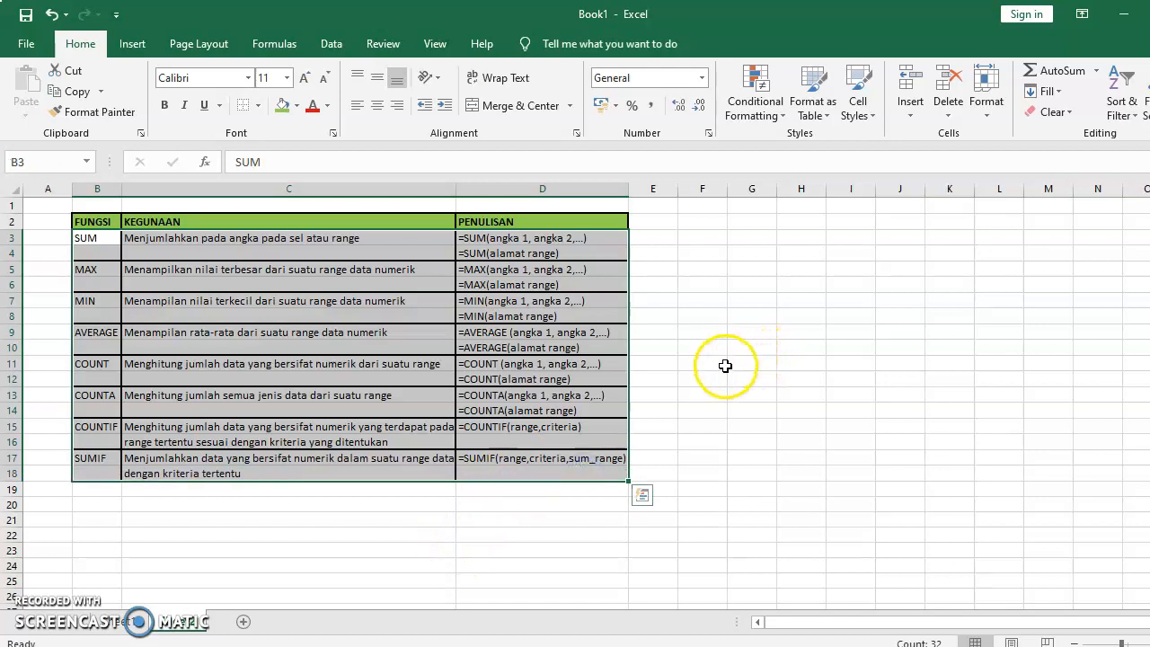
click(267, 499)
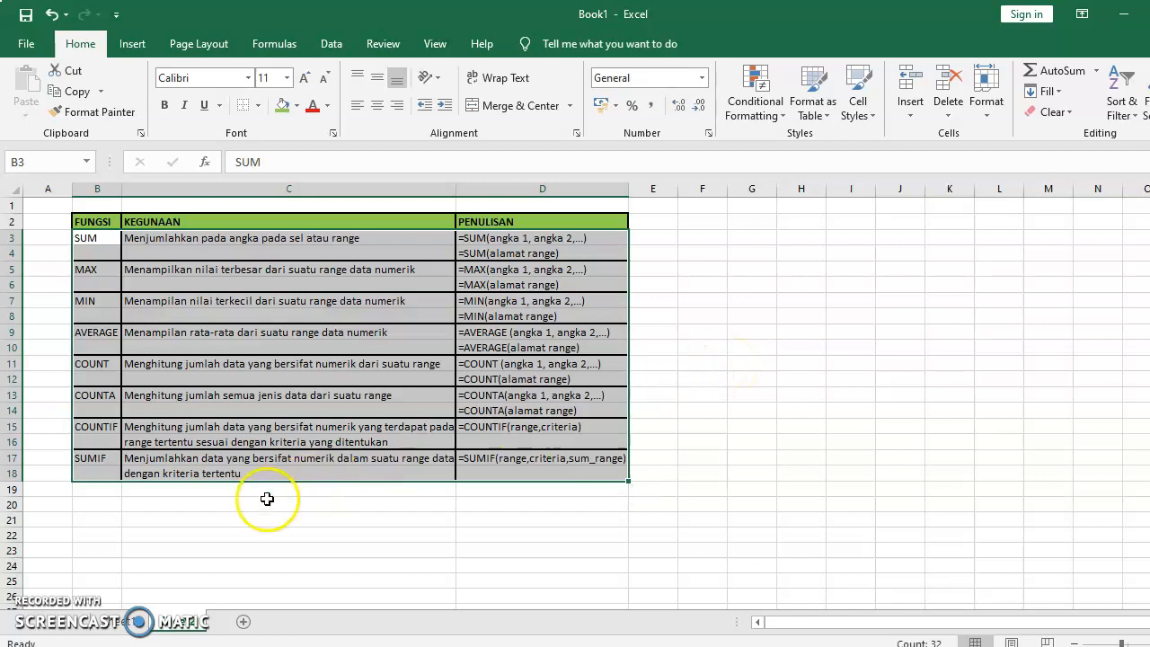
click(83, 241)
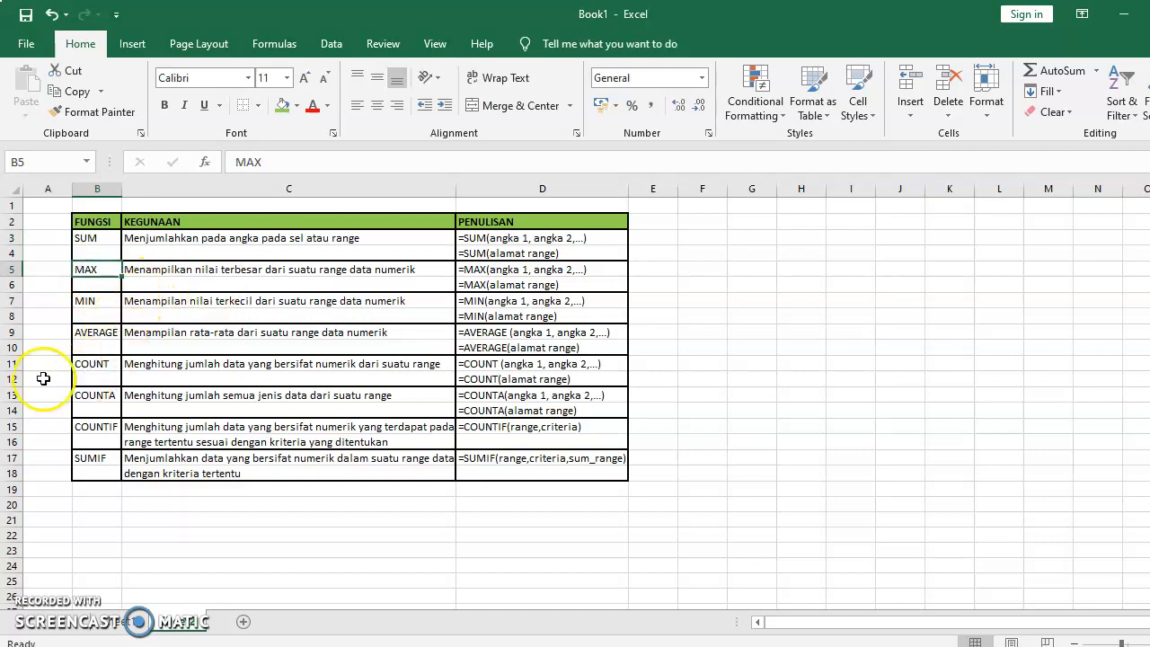
click(93, 302)
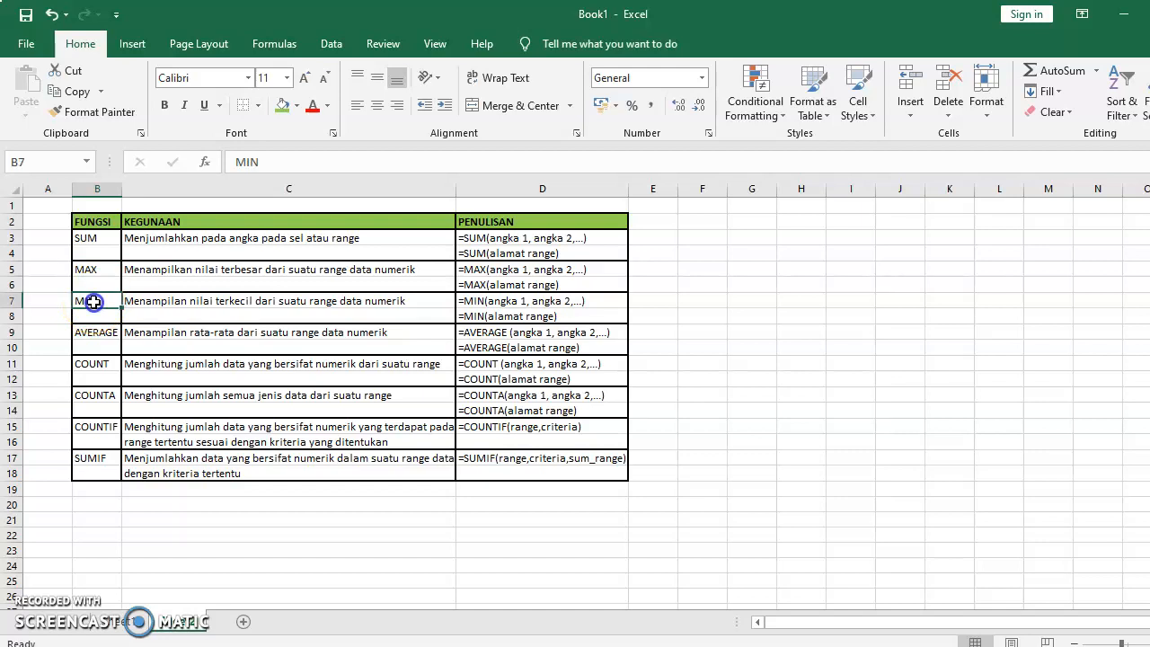
click(94, 269)
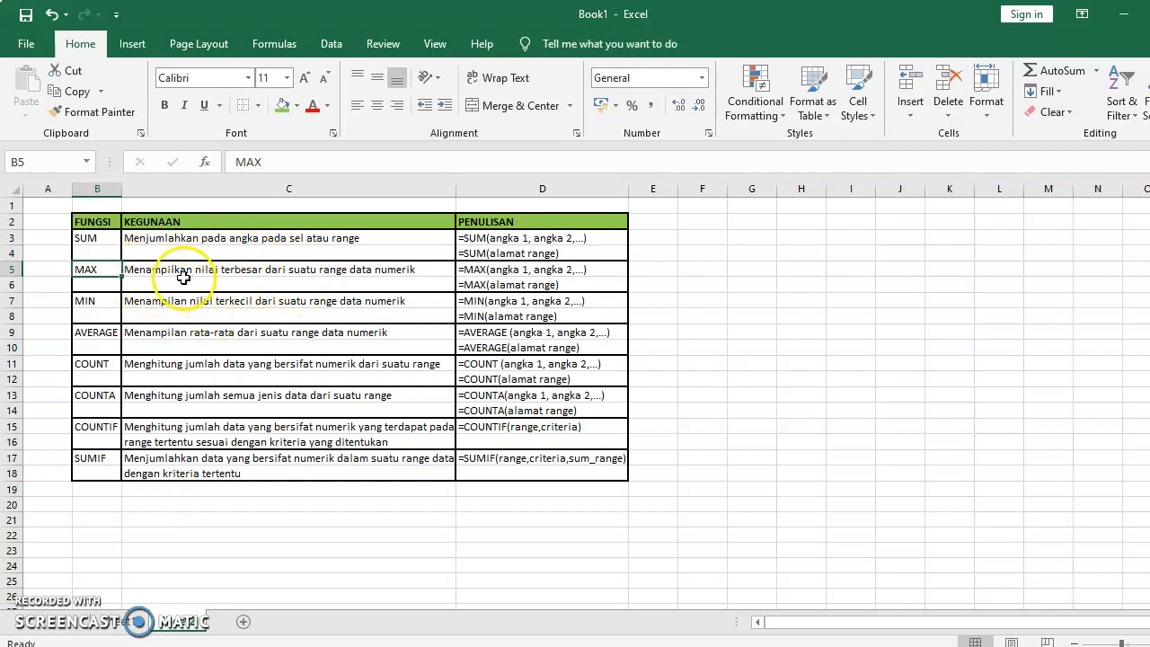
click(99, 305)
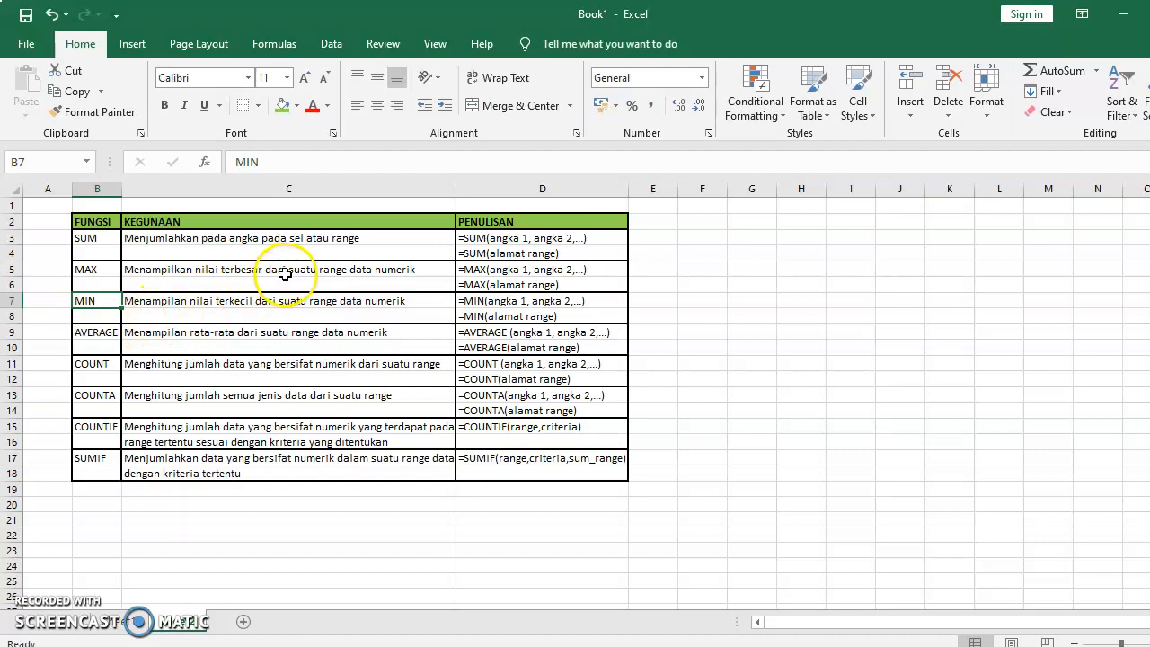
click(96, 332)
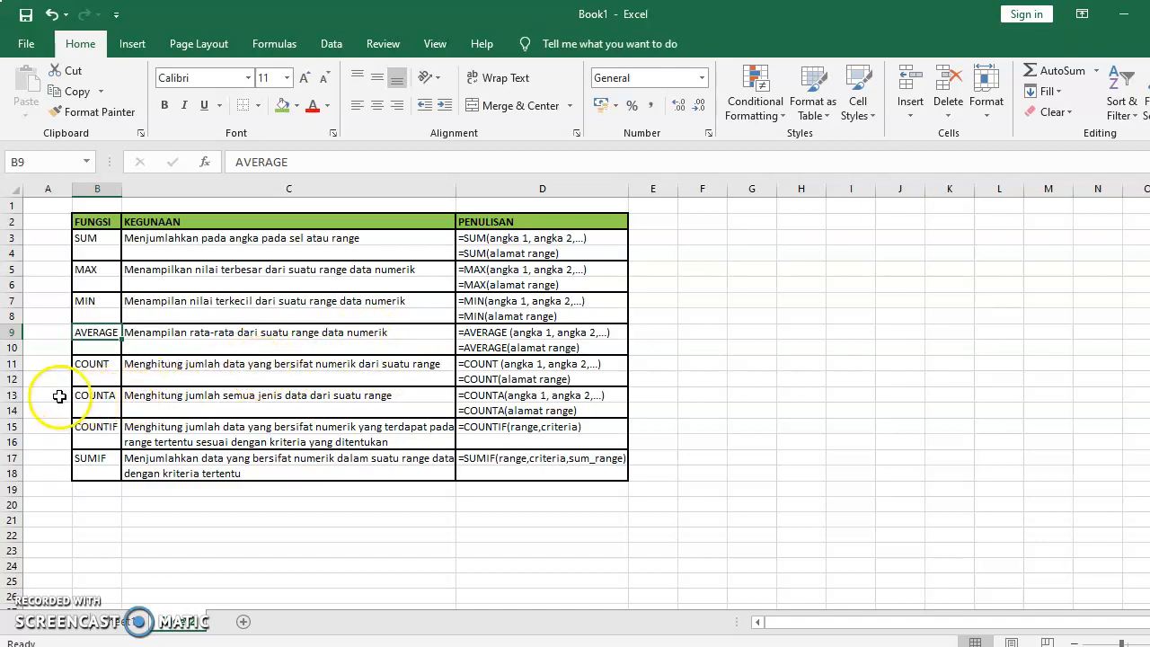
drag(97, 395, 185, 398)
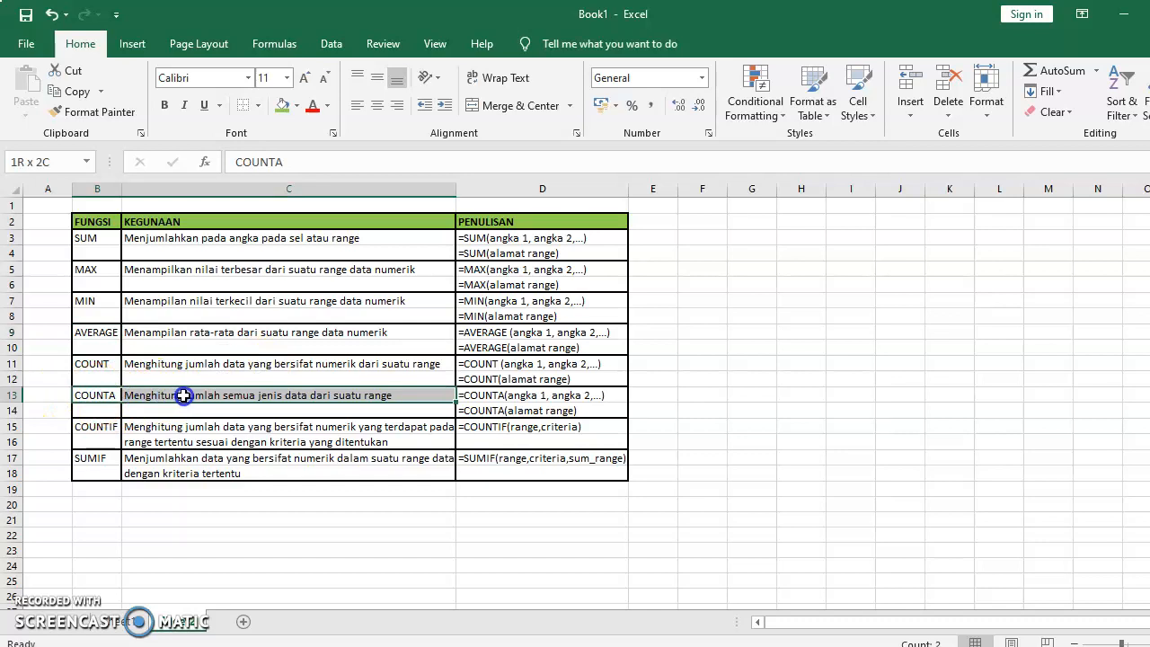
click(94, 398)
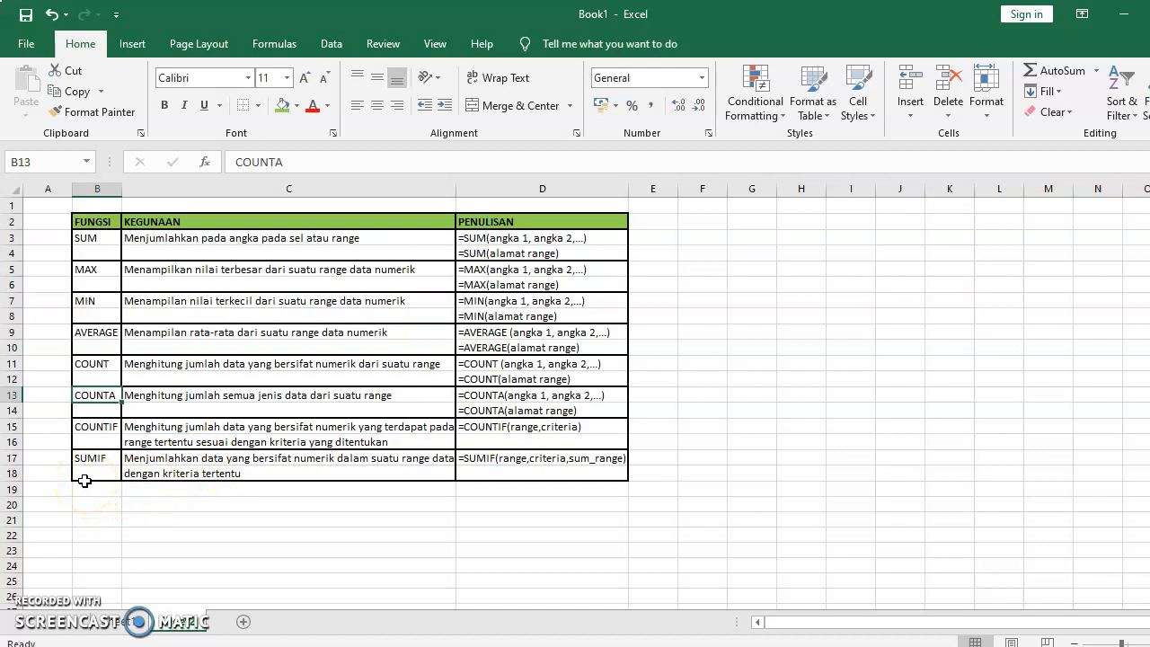
click(98, 239)
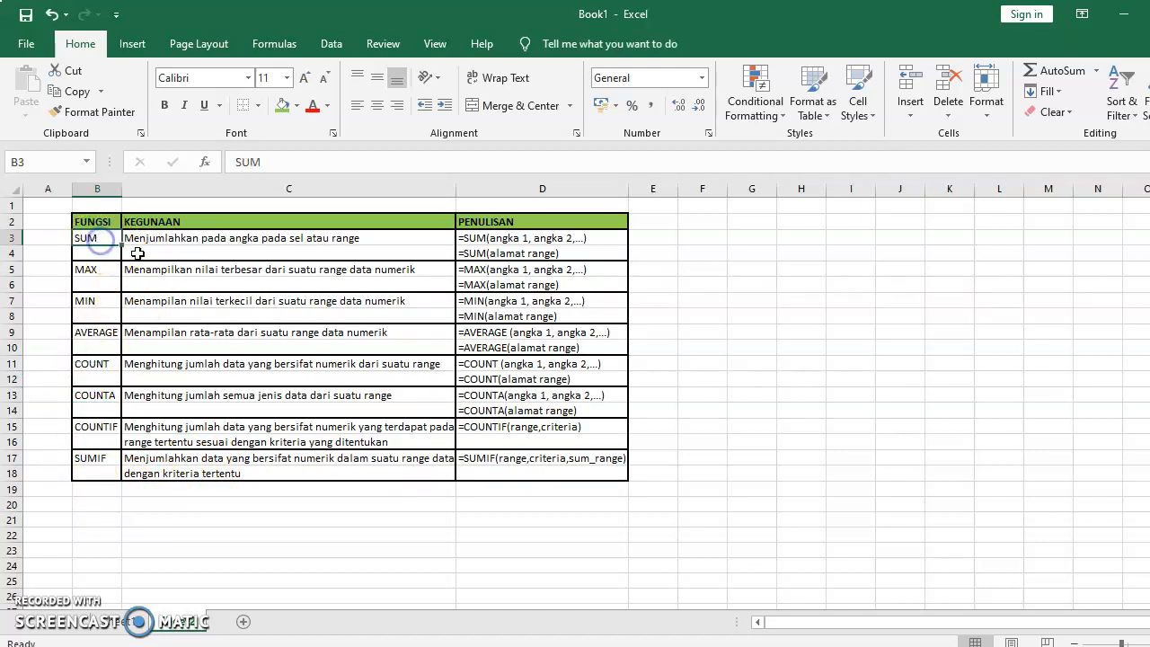
click(95, 461)
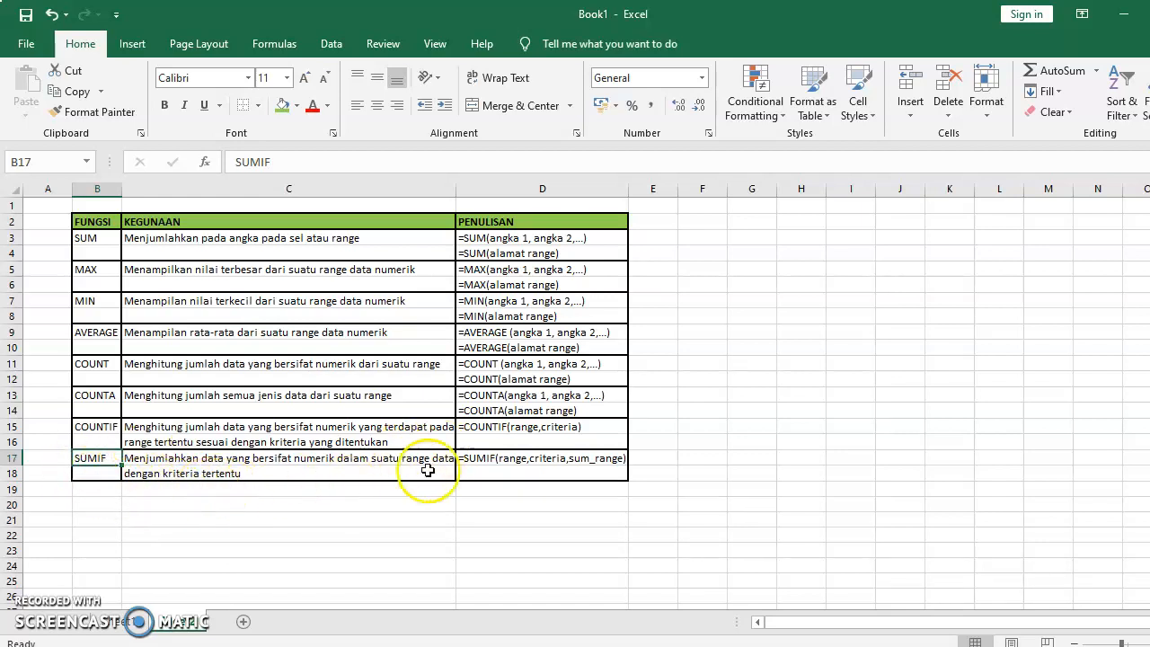
click(153, 473)
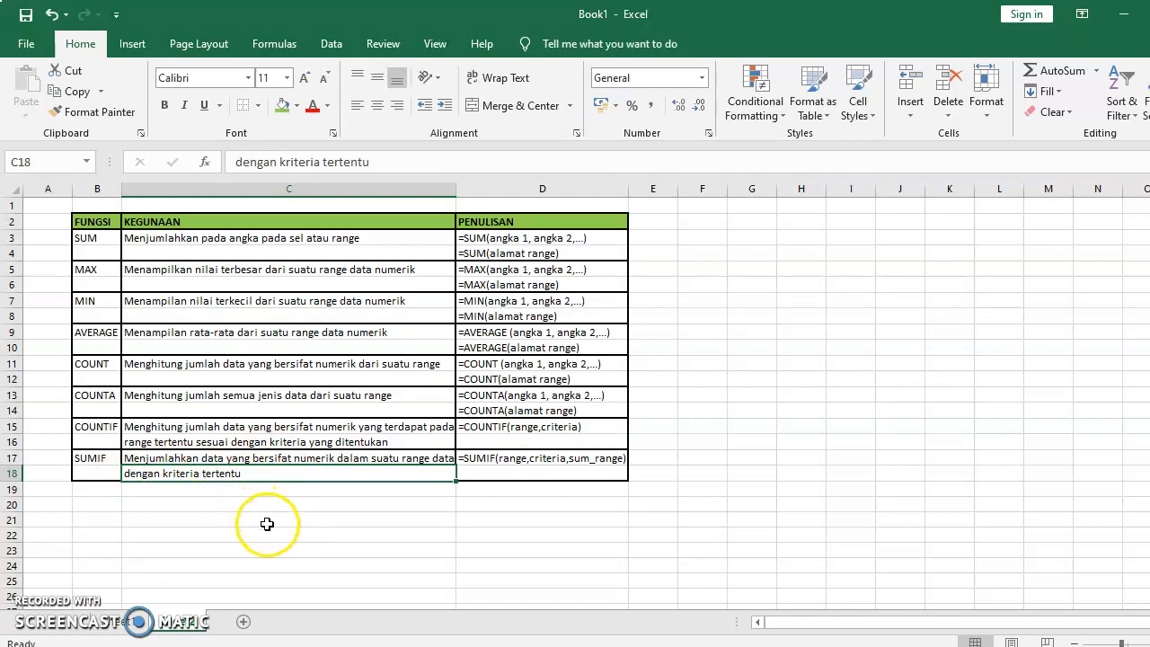
Step: Switch to the sheet with the JABATAN and PENDAPATAN data and select cell E9 in the SUM row
click(133, 622)
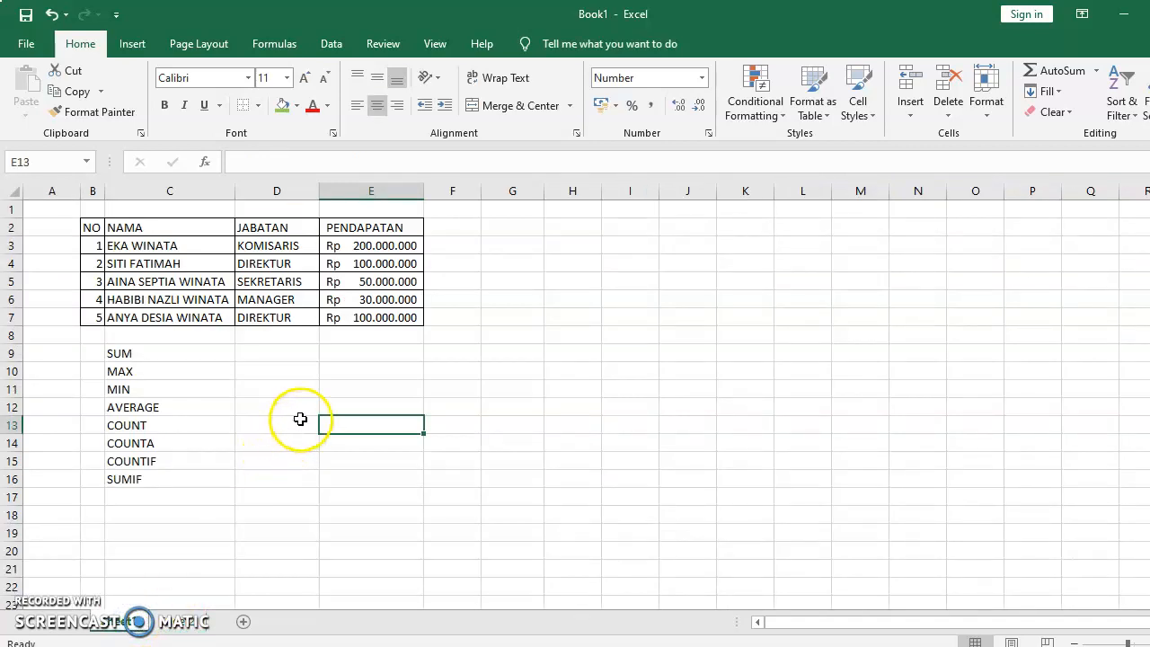
click(363, 352)
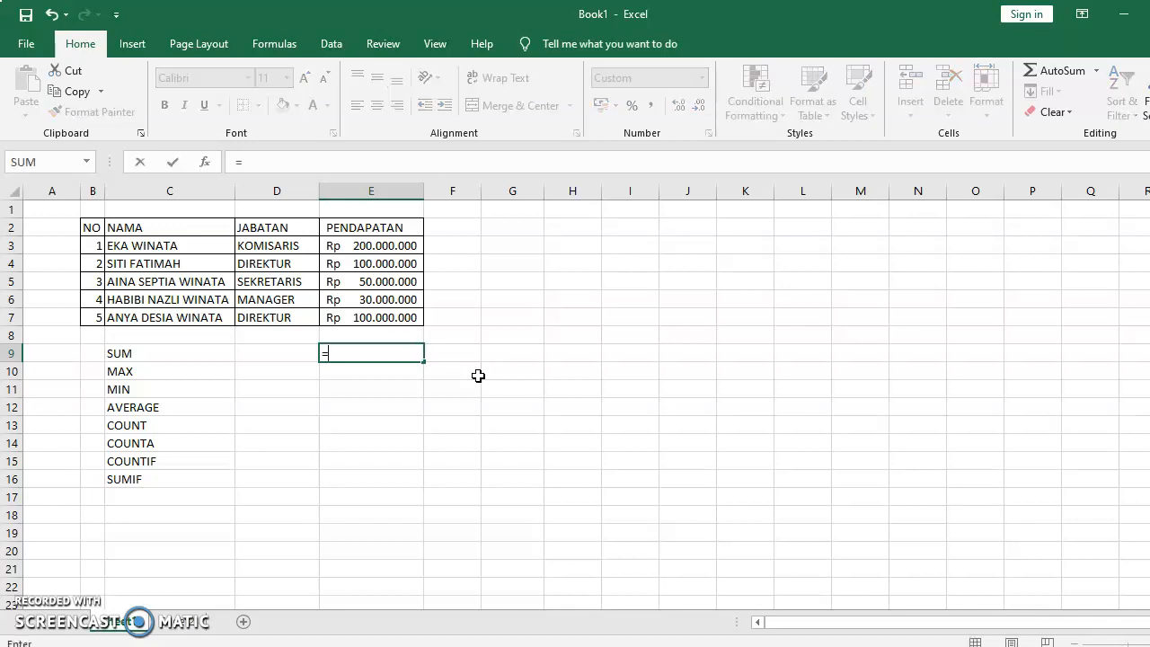
key(BackSpace)
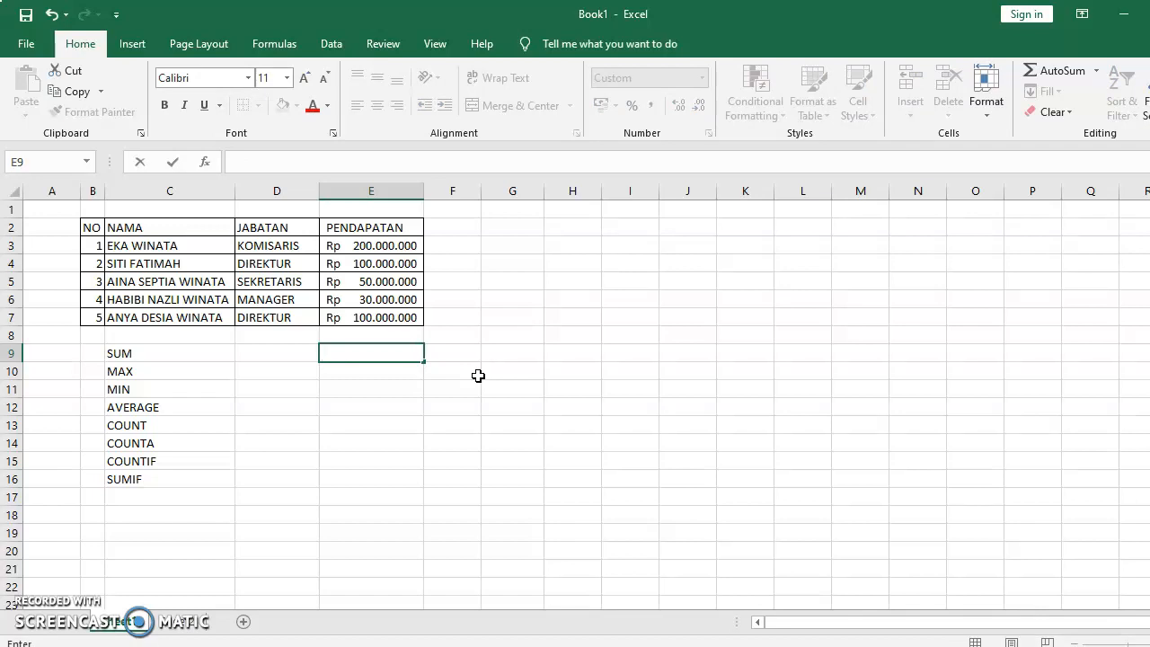
text(+)
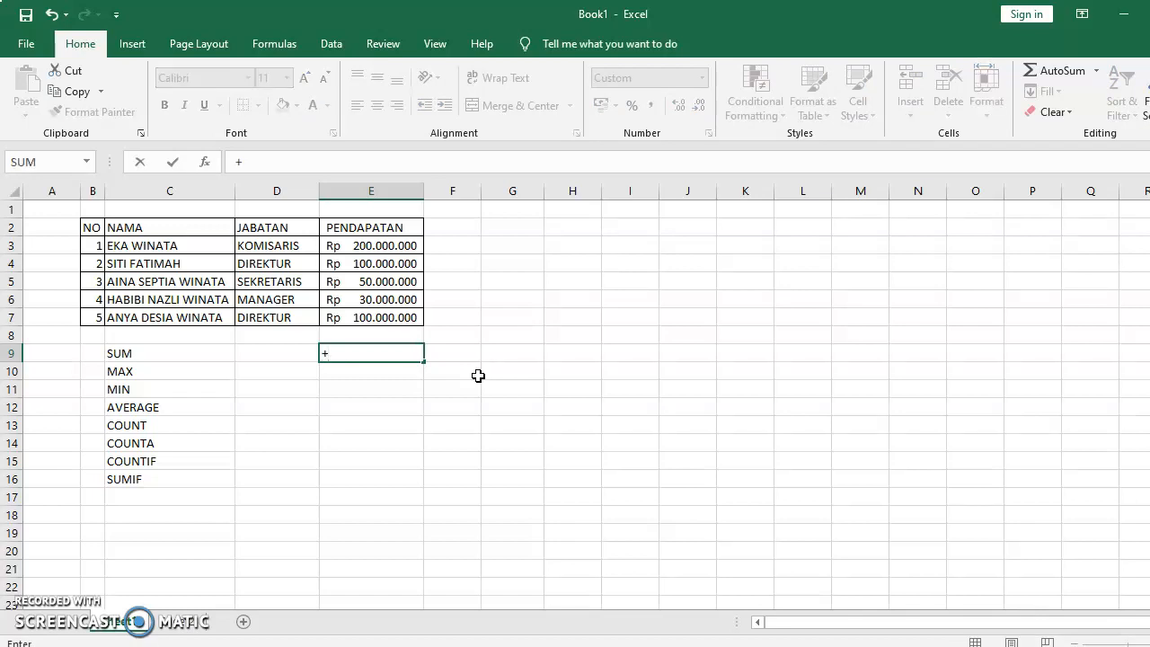
key(BackSpace)
Step: Total the PENDAPATAN values in cell E9 with the formula =SUM(E3:E7), and check the entered formula
text(=SUM()
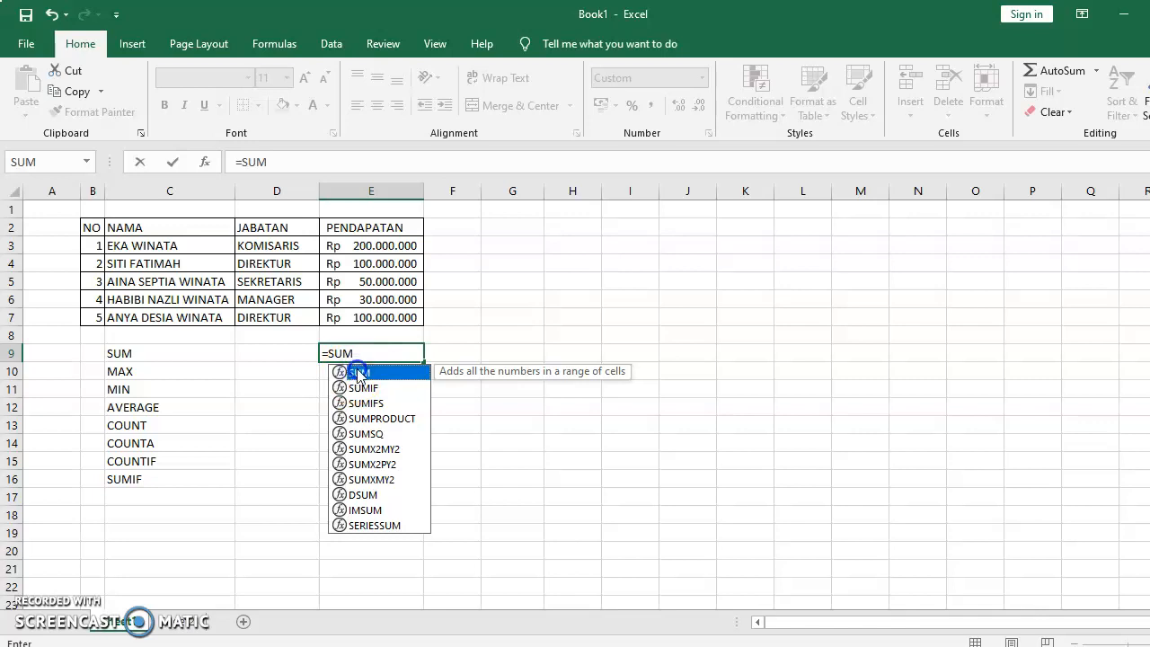
double_click(358, 373)
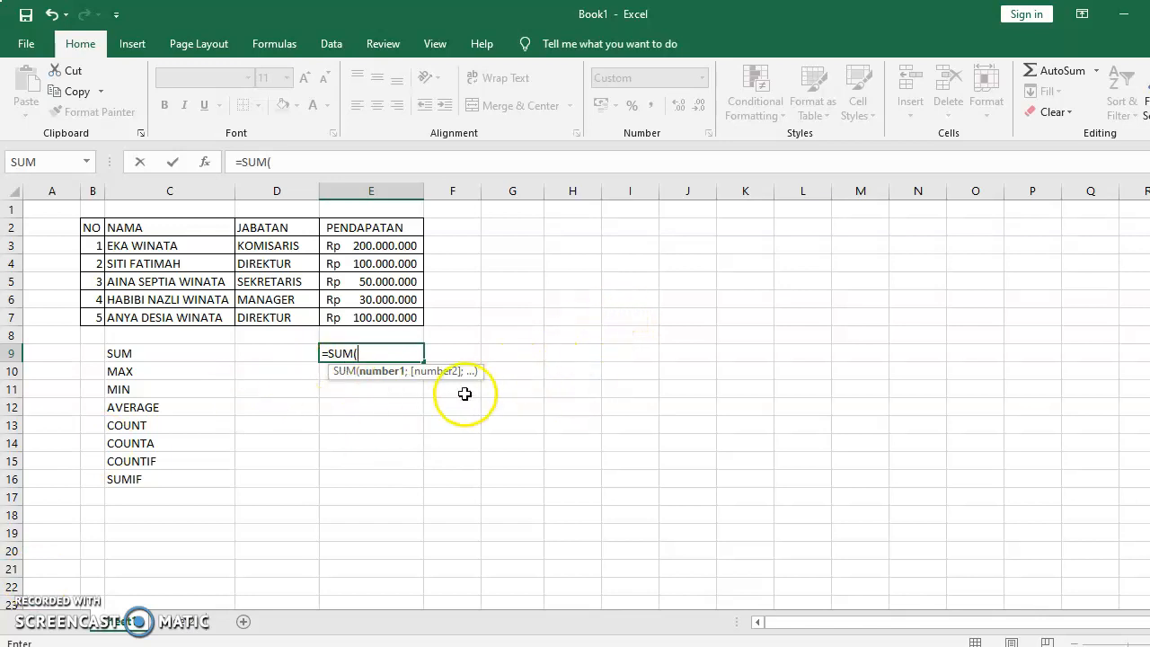
click(371, 245)
drag(371, 245, 362, 316)
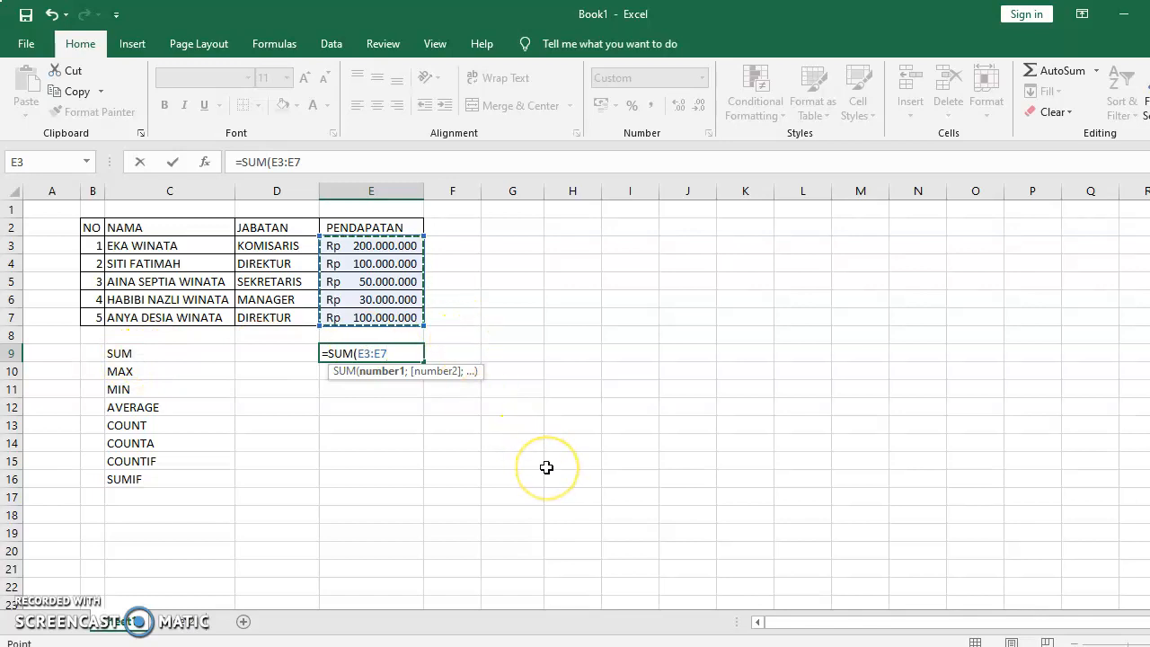
text())
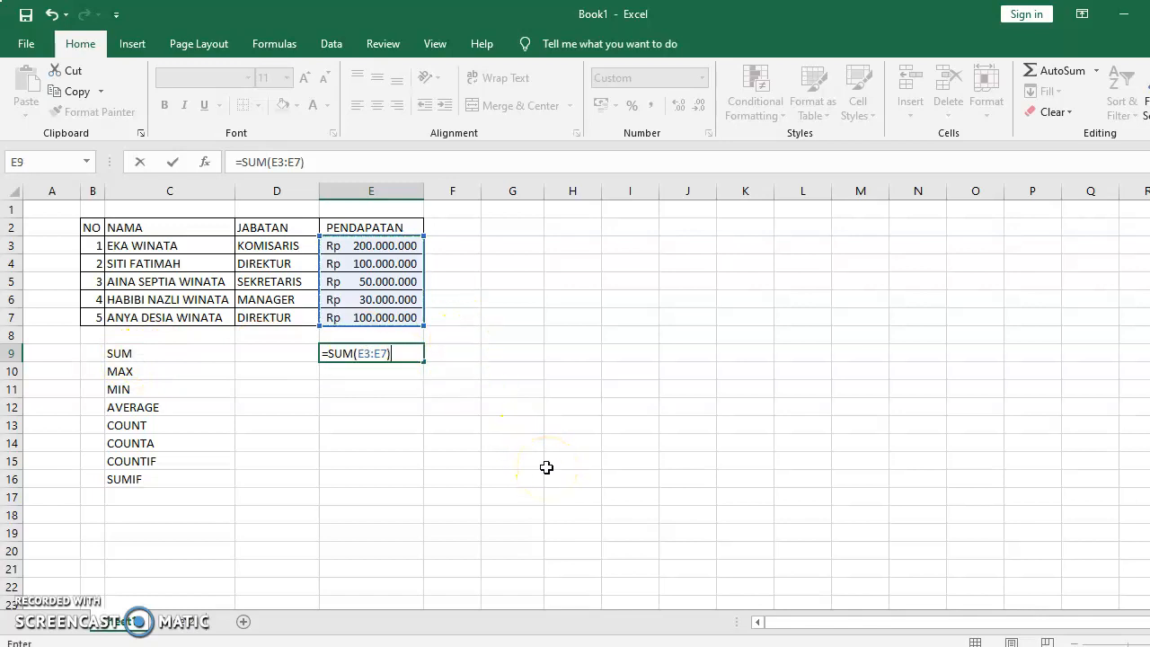
key(Return)
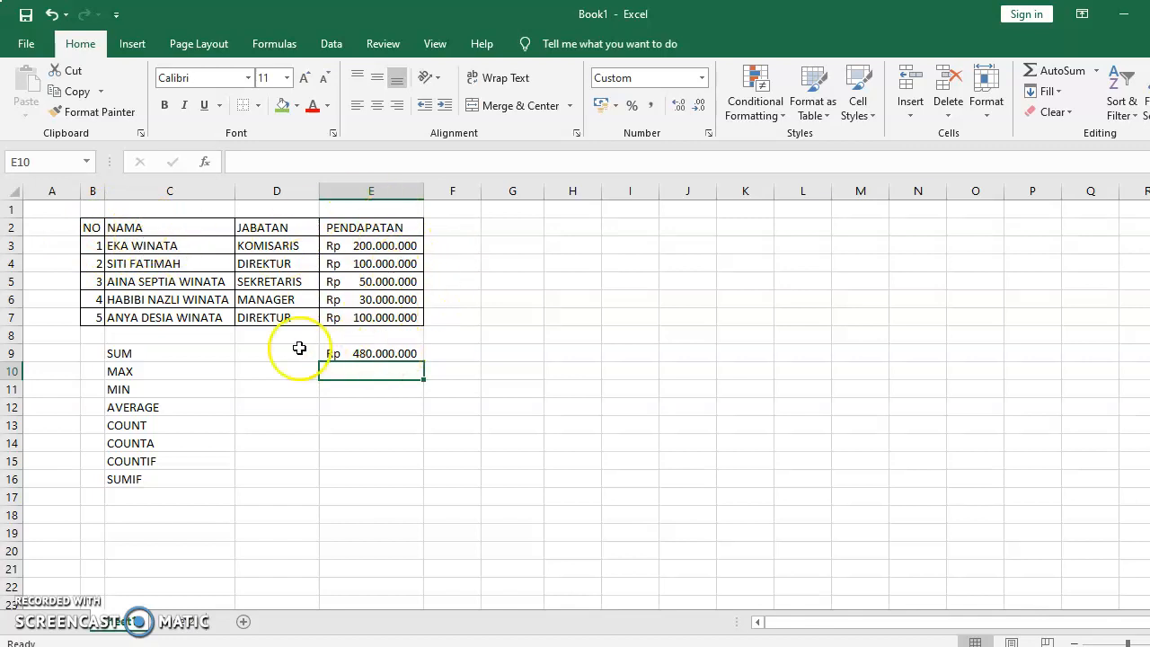
click(377, 353)
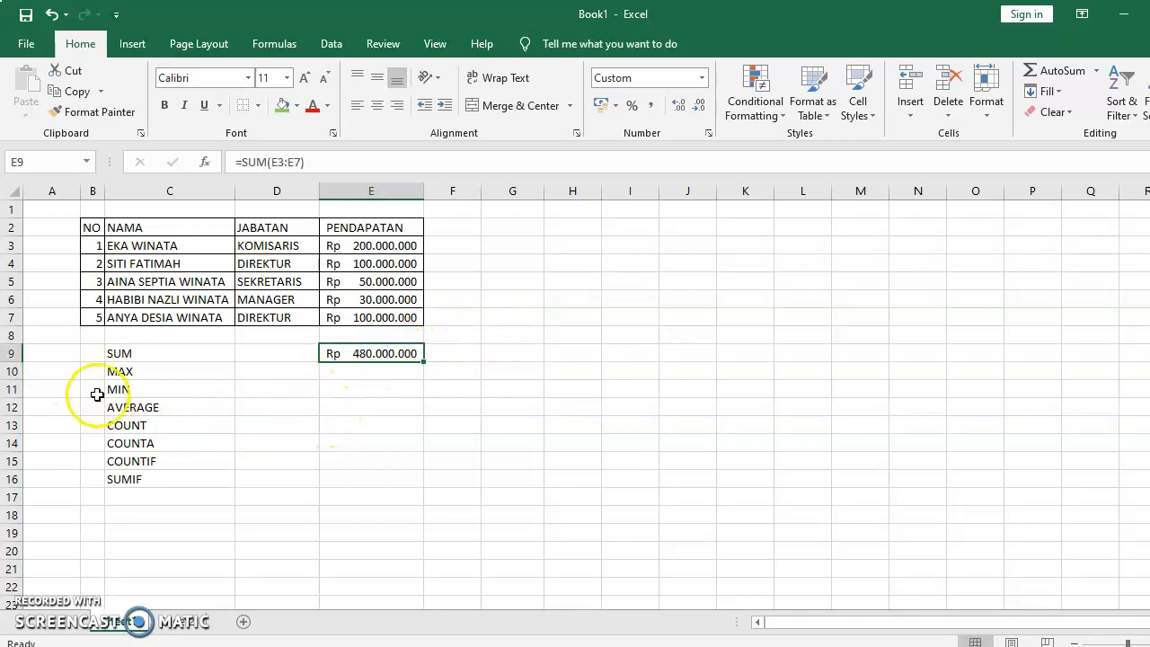
Step: Find the highest PENDAPATAN value in cell E10 with the formula =MAX(E3:E7), and check the matching JABATAN in D3
click(366, 371)
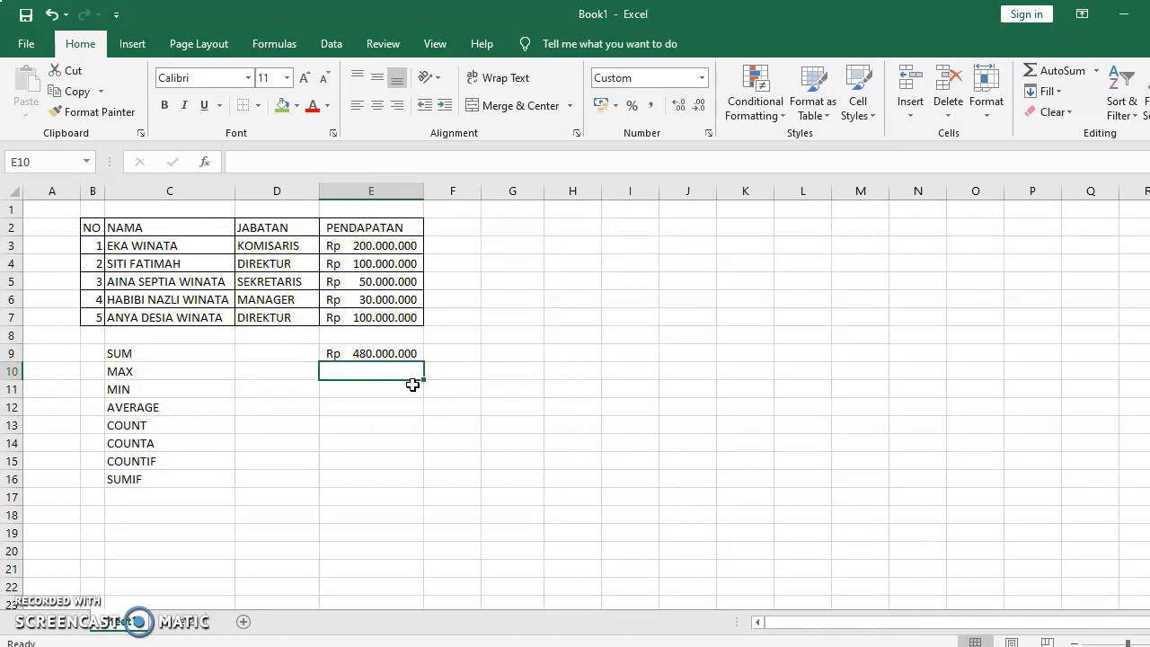
text(=)
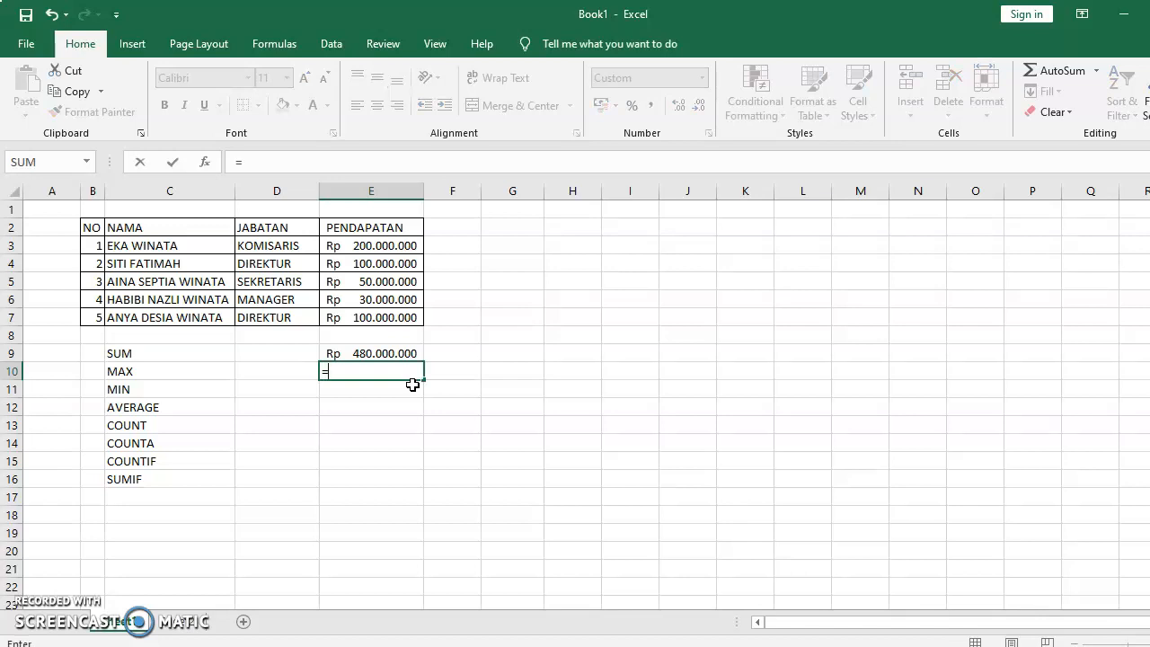
text(MAX)
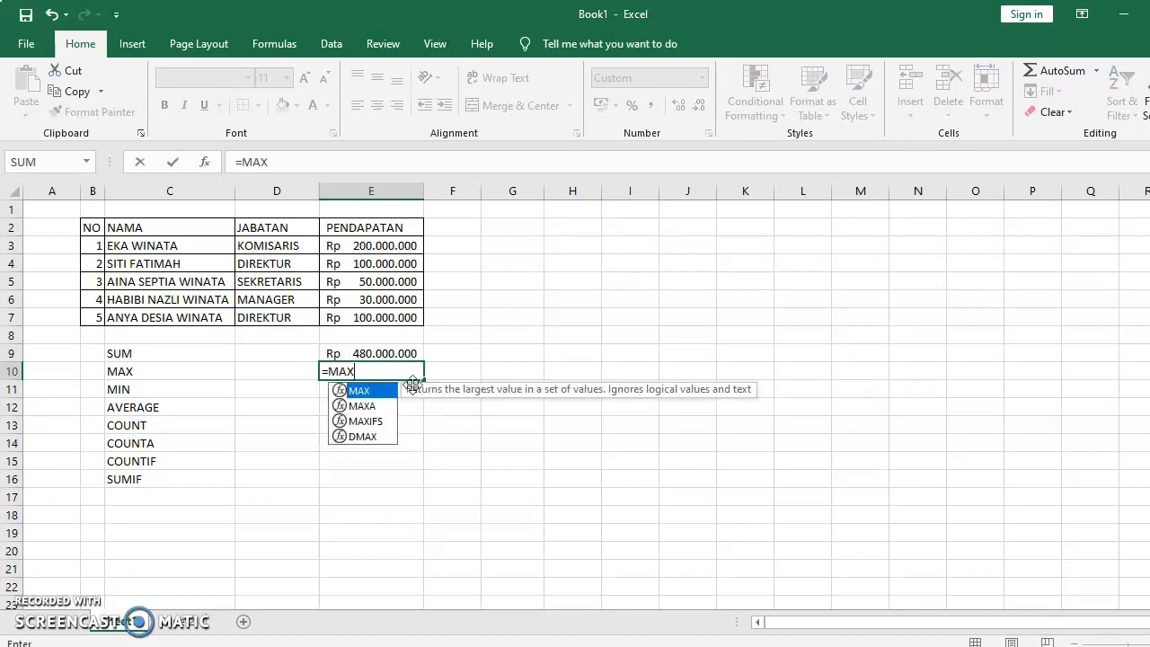
text(()
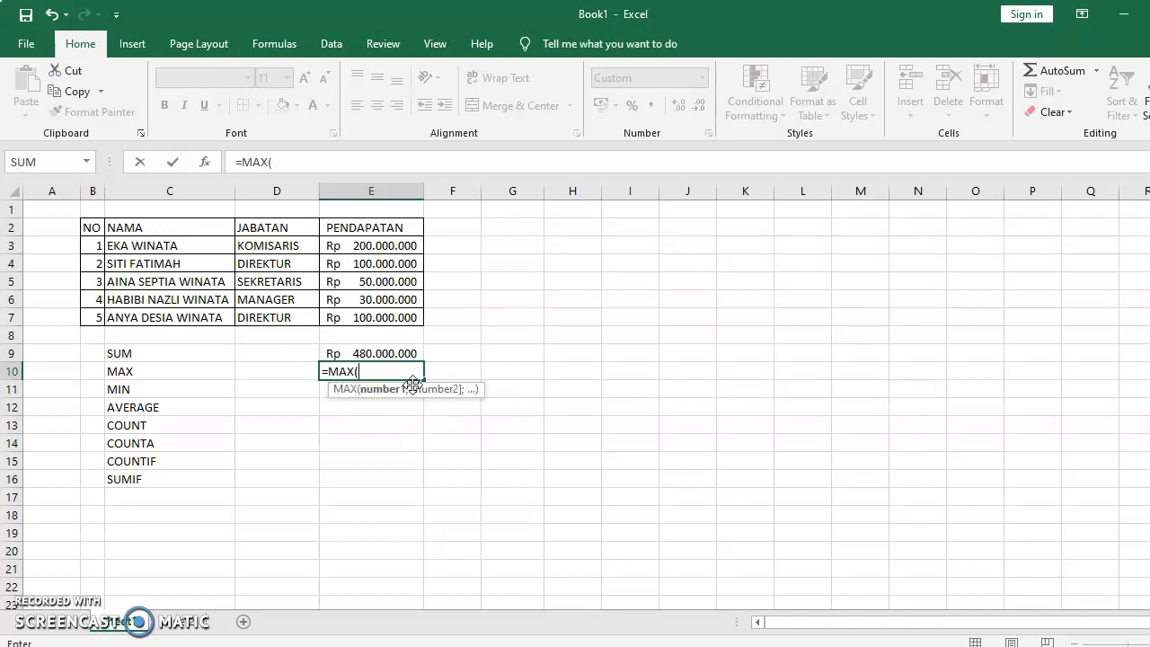
drag(376, 248, 372, 319)
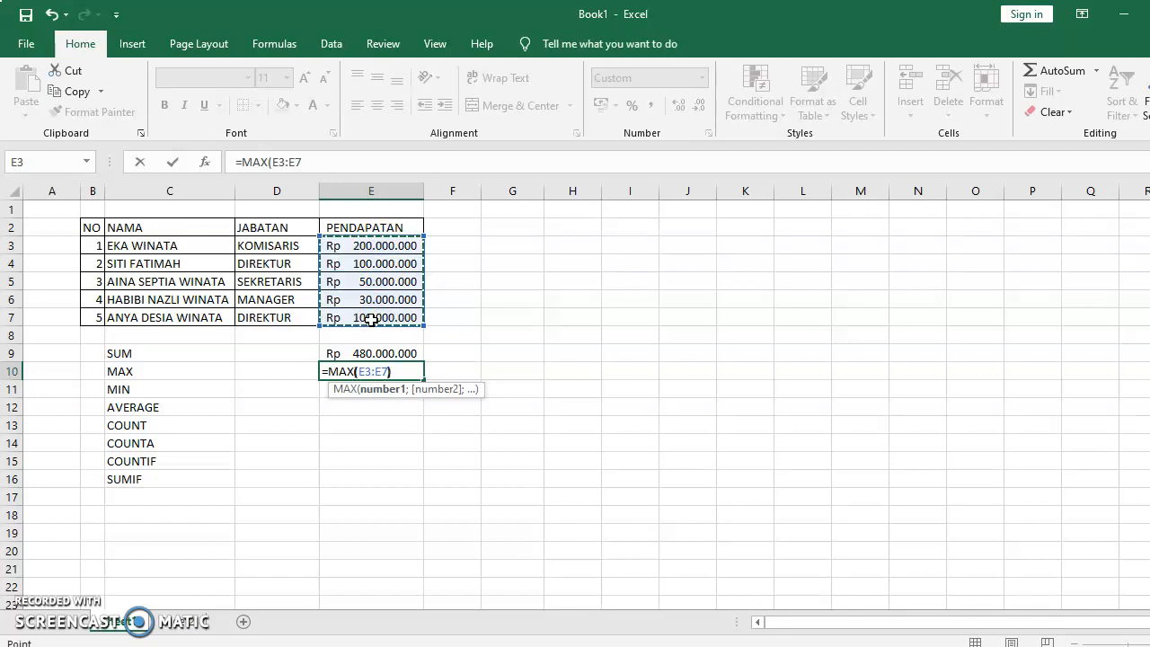
text())
key(Return)
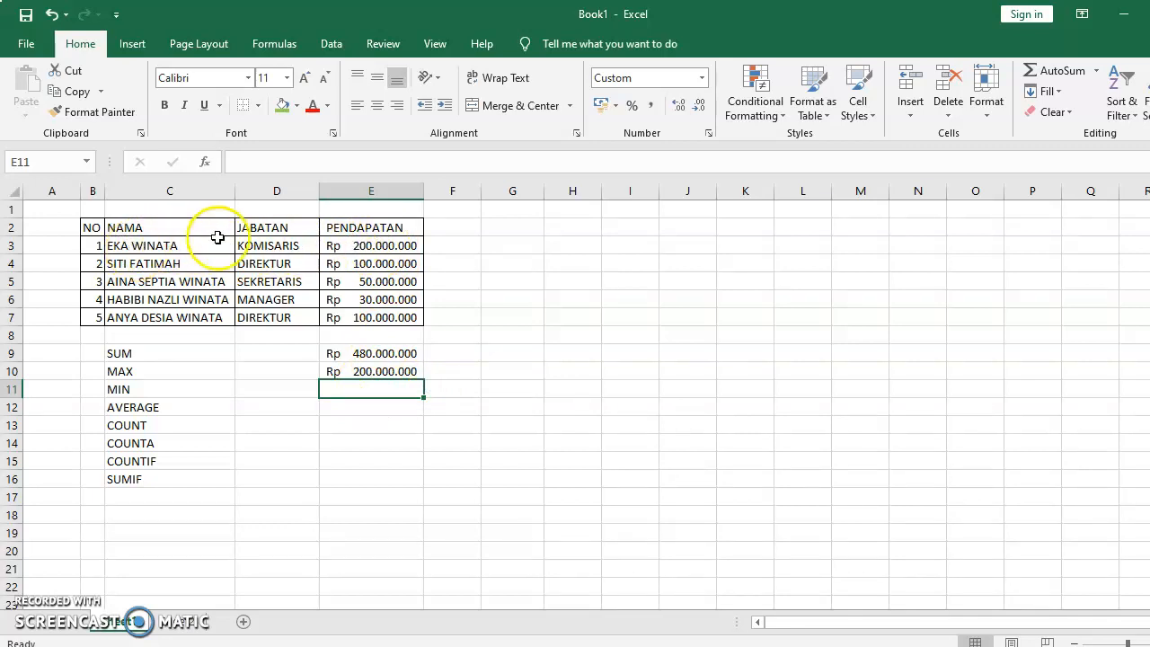
click(276, 245)
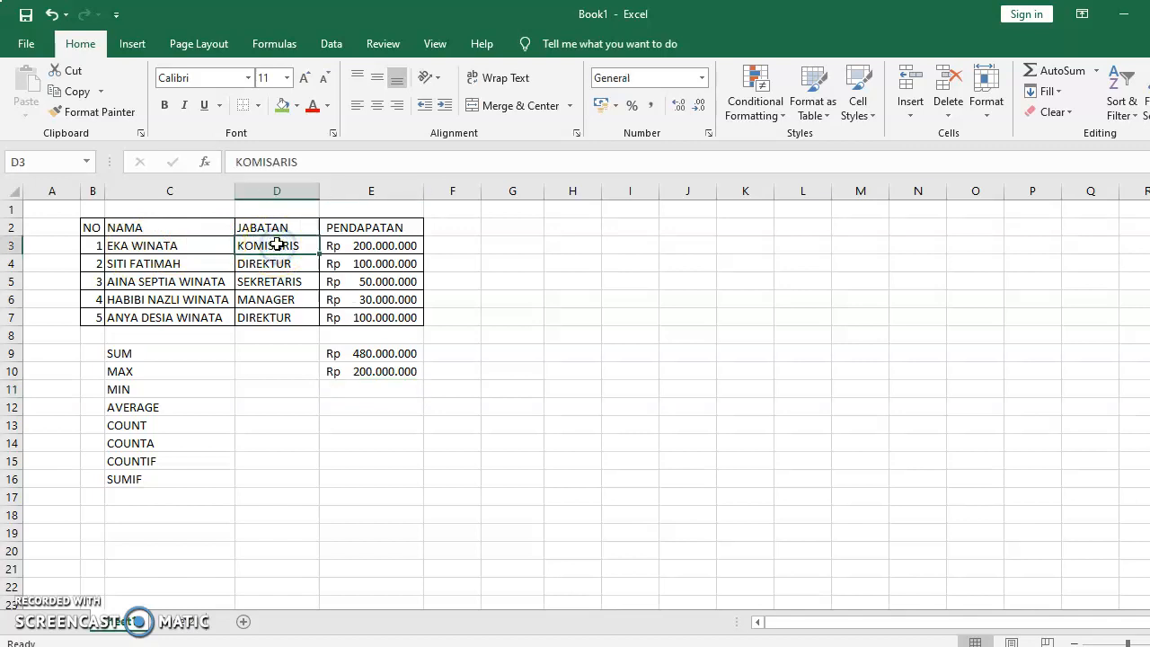
Step: Find the lowest PENDAPATAN value in cell E11 with the formula =MIN(E3:E7)
click(366, 387)
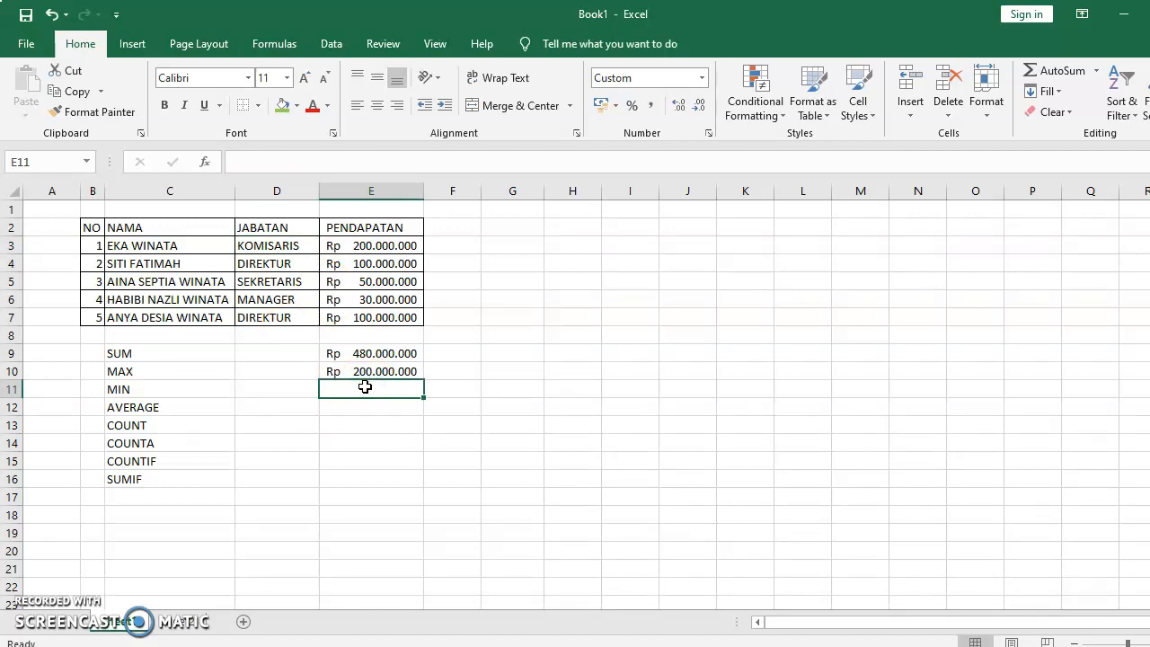
text(=MI)
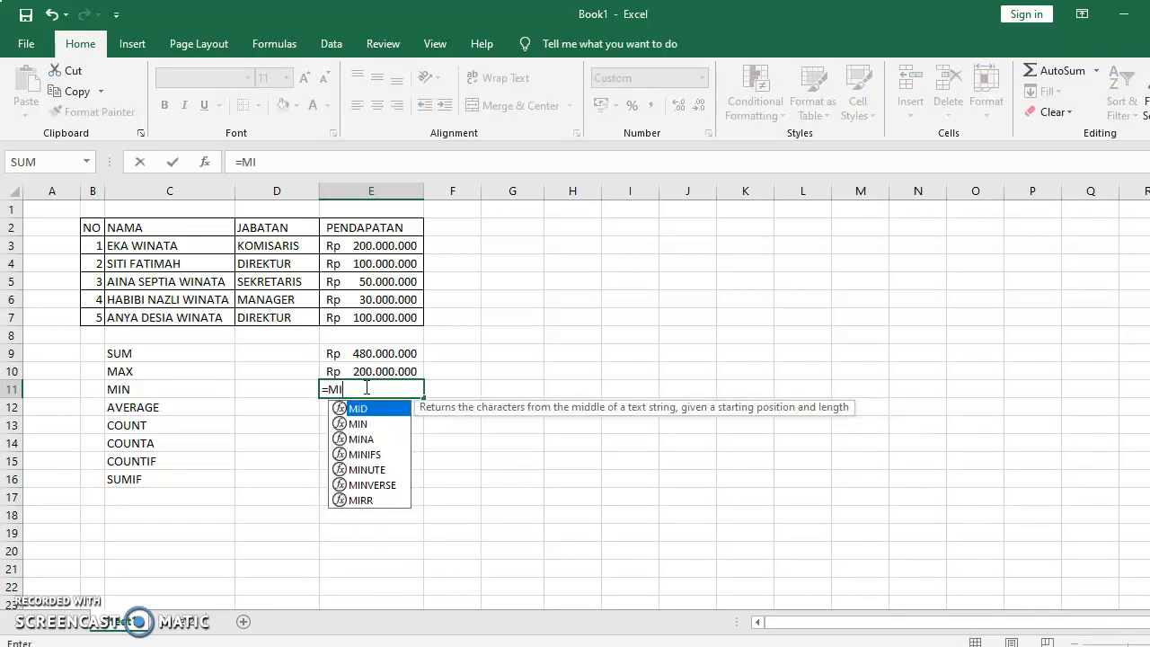
text(N()
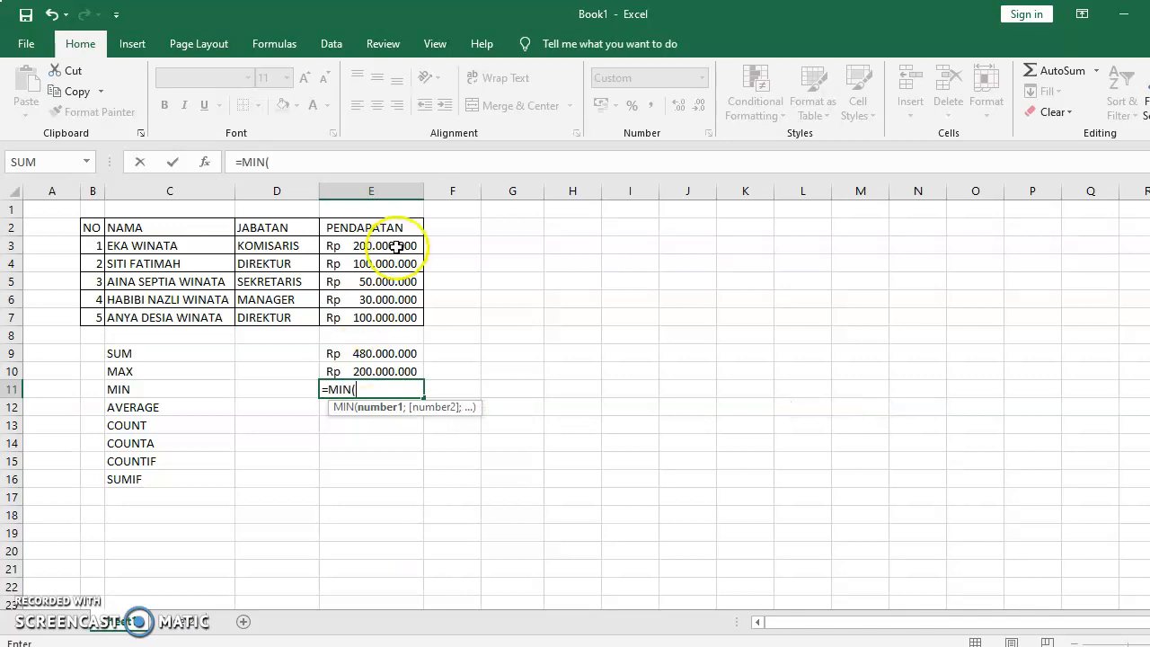
drag(385, 250, 363, 325)
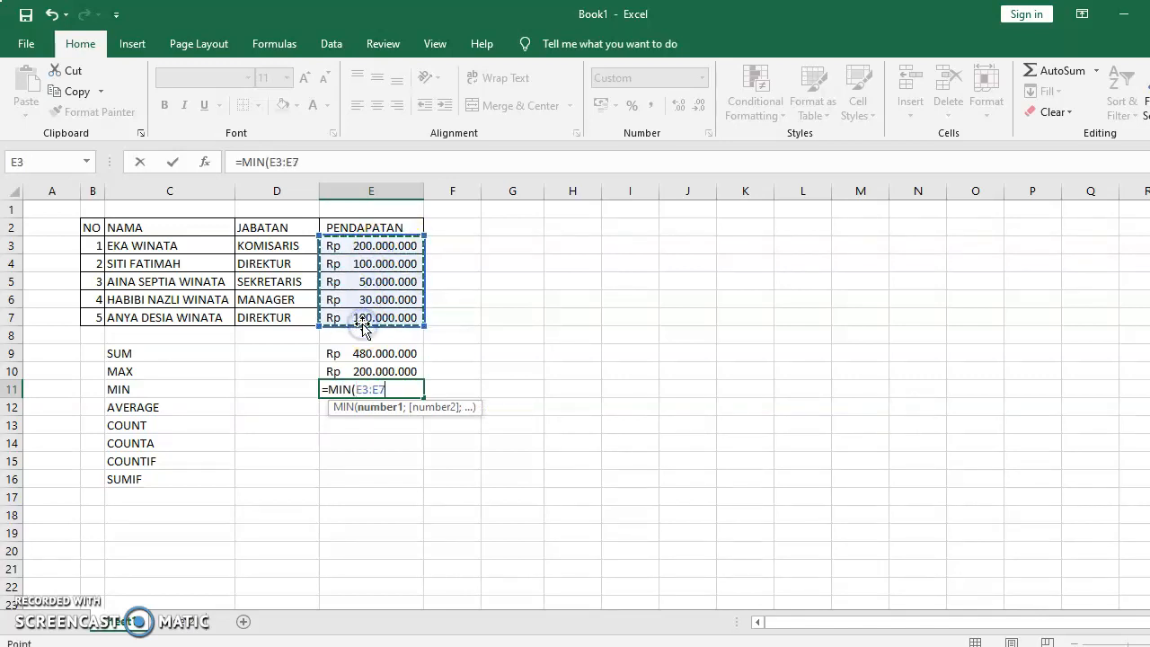
text())
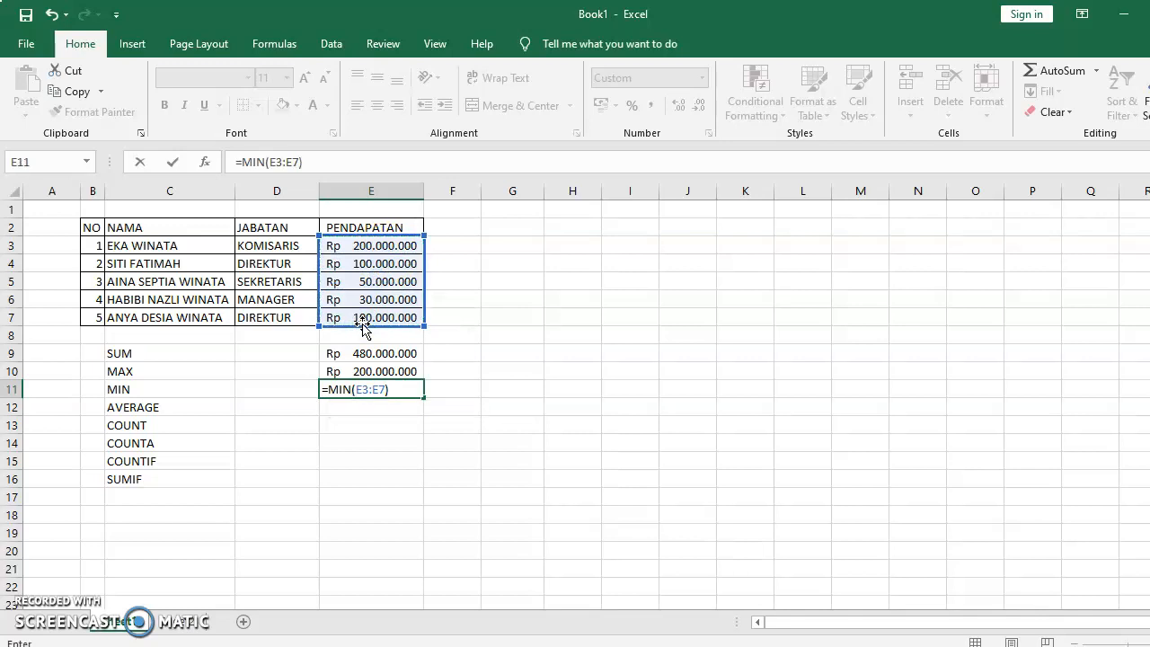
key(Return)
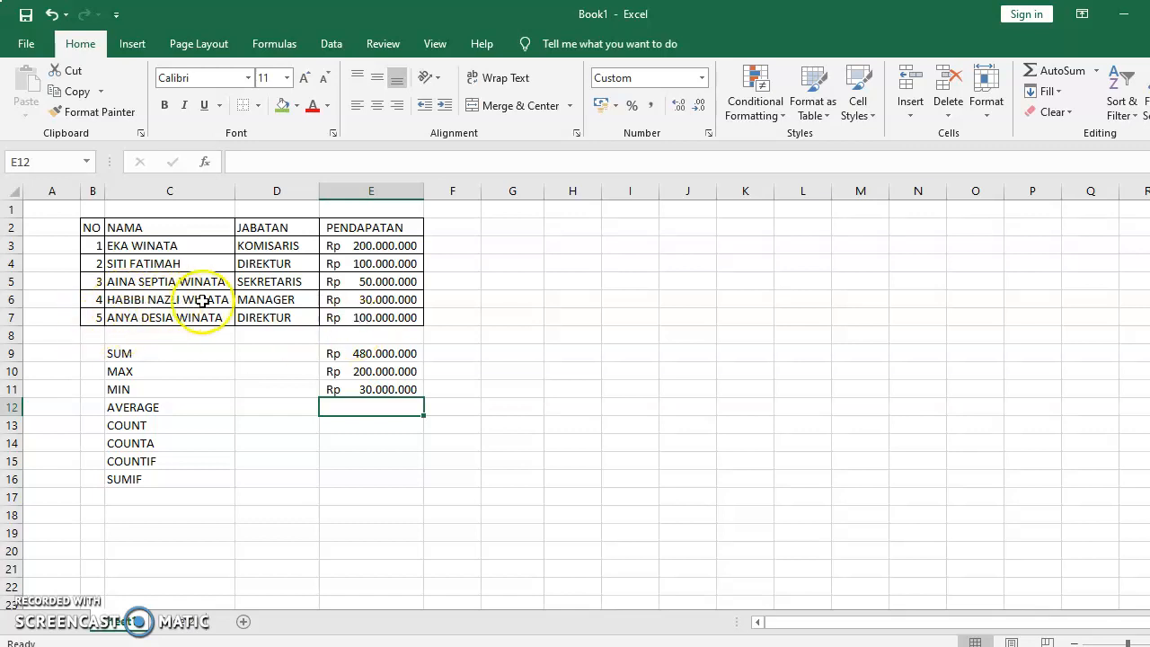
Step: Check the row 6 record against the MIN formula in E11, and average the PENDAPATAN values in cell E12 with =AVERAGE(E3:E7)
drag(146, 297, 339, 303)
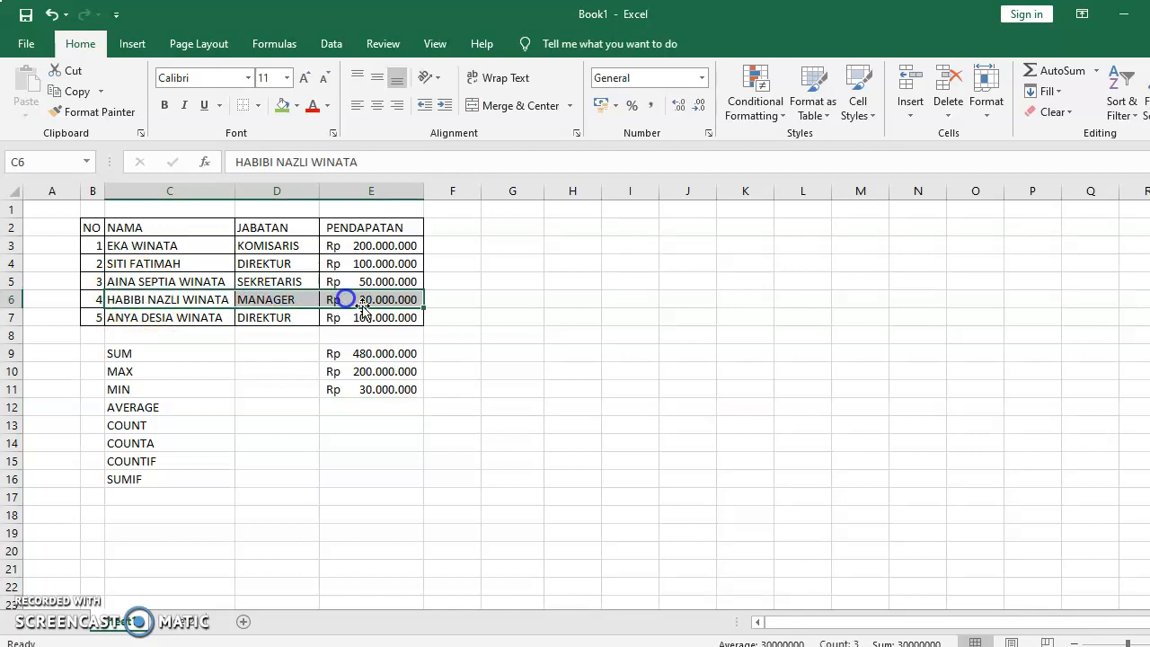
click(382, 389)
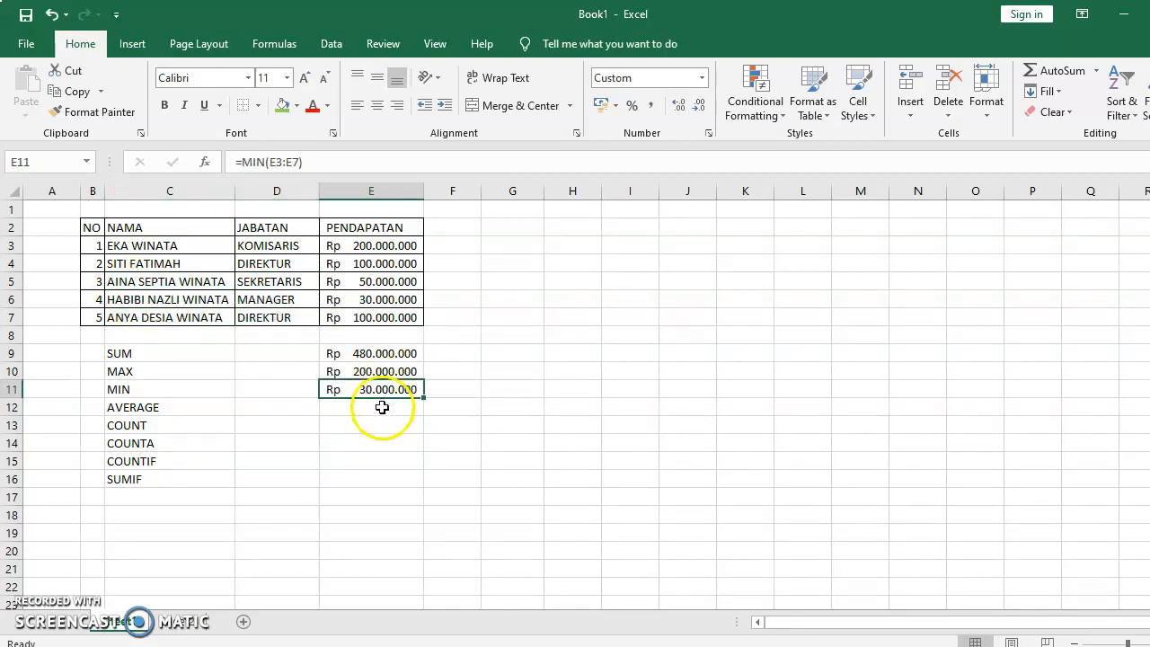
click(384, 407)
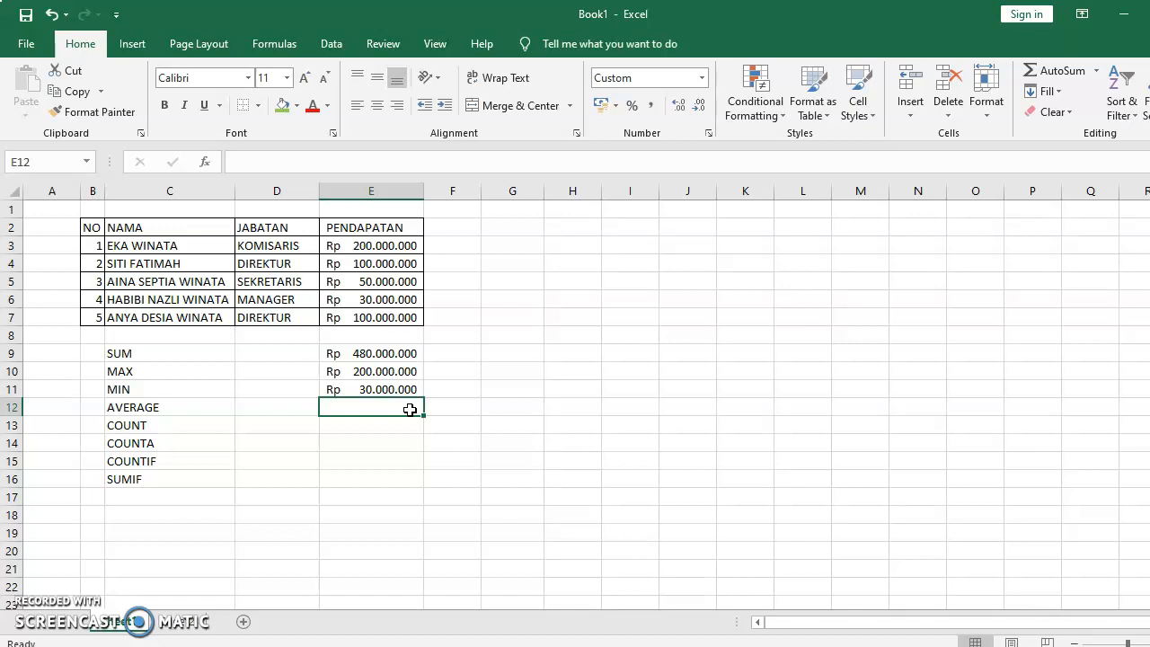
text(=)
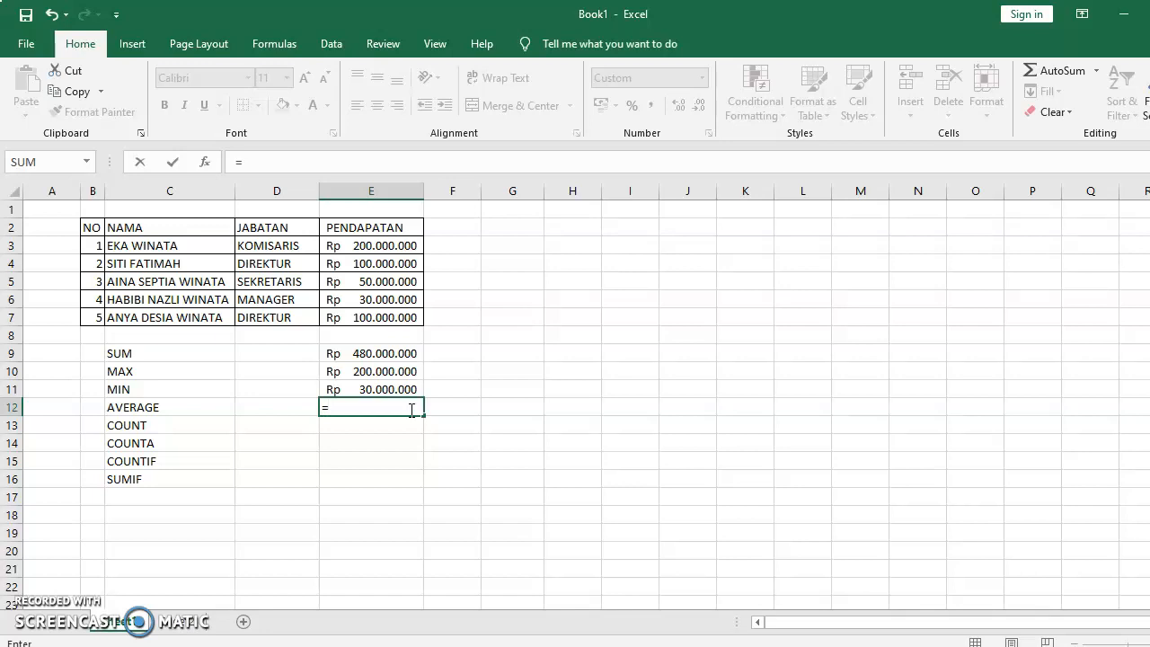
text(AVE)
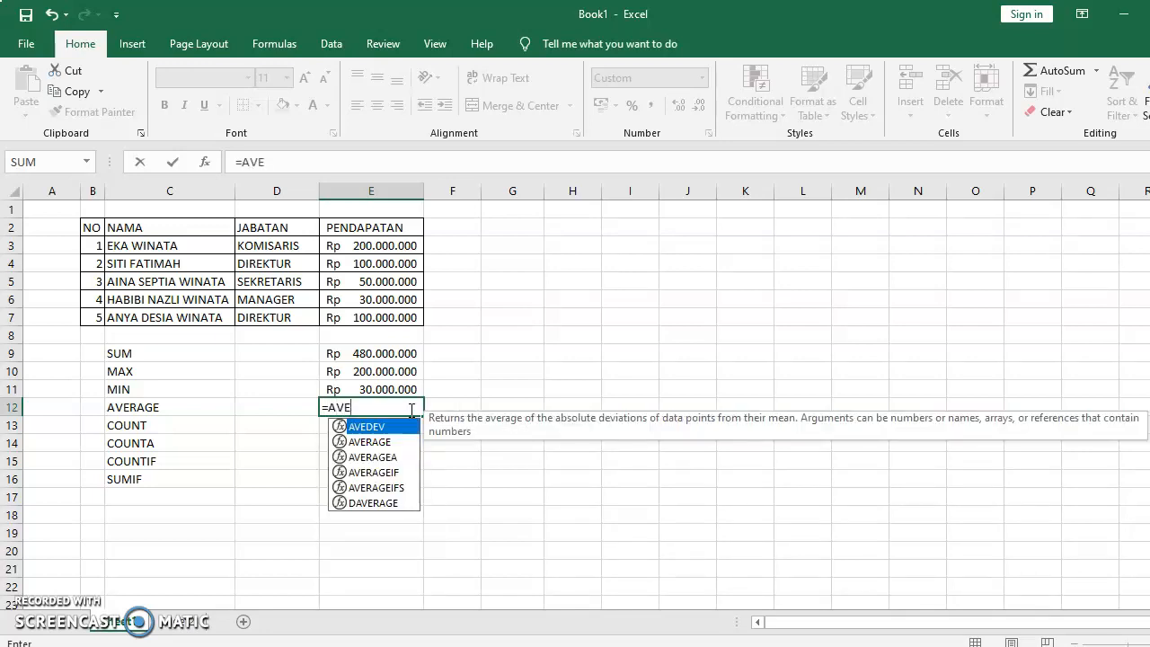
text(RAGE)
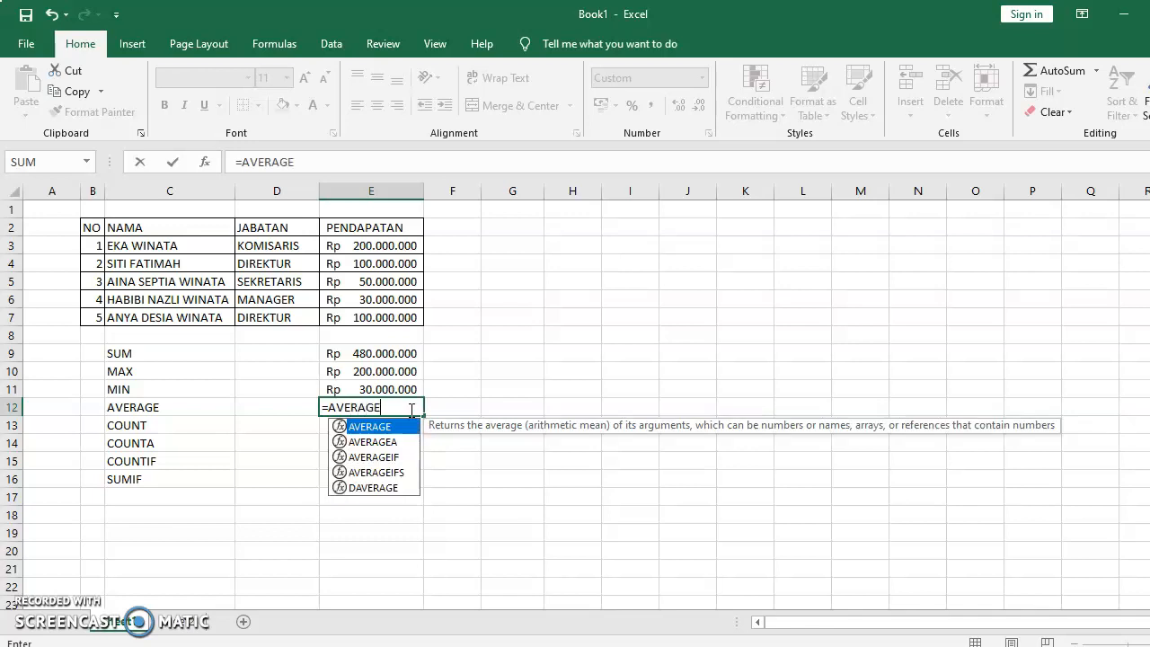
text(()
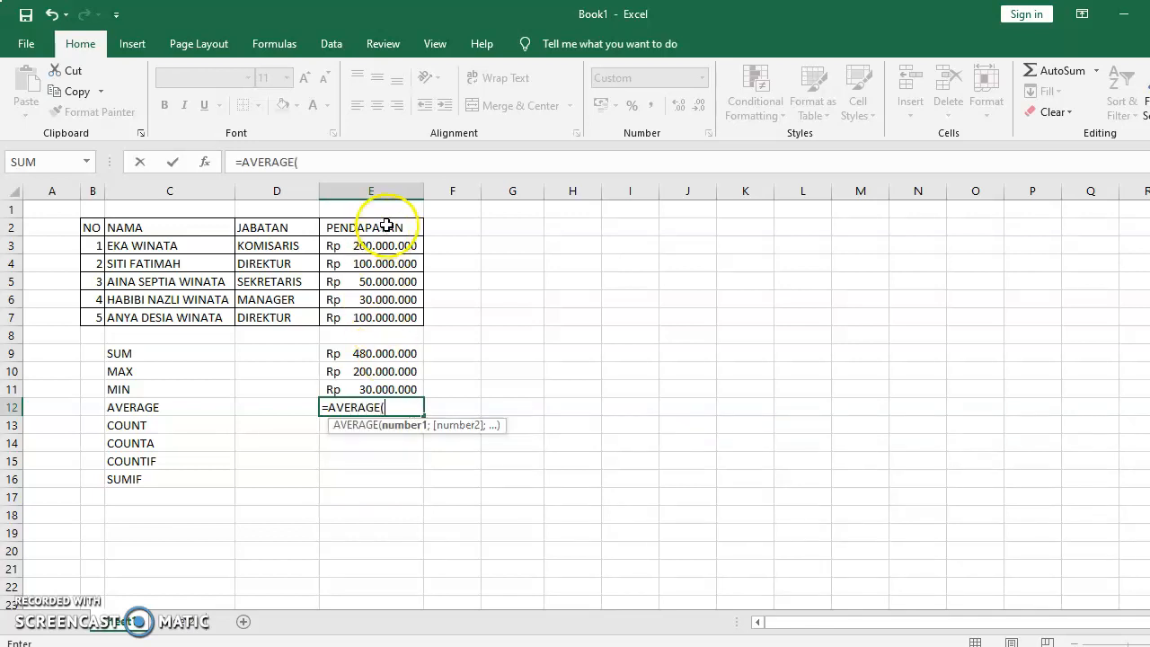
drag(398, 244, 375, 326)
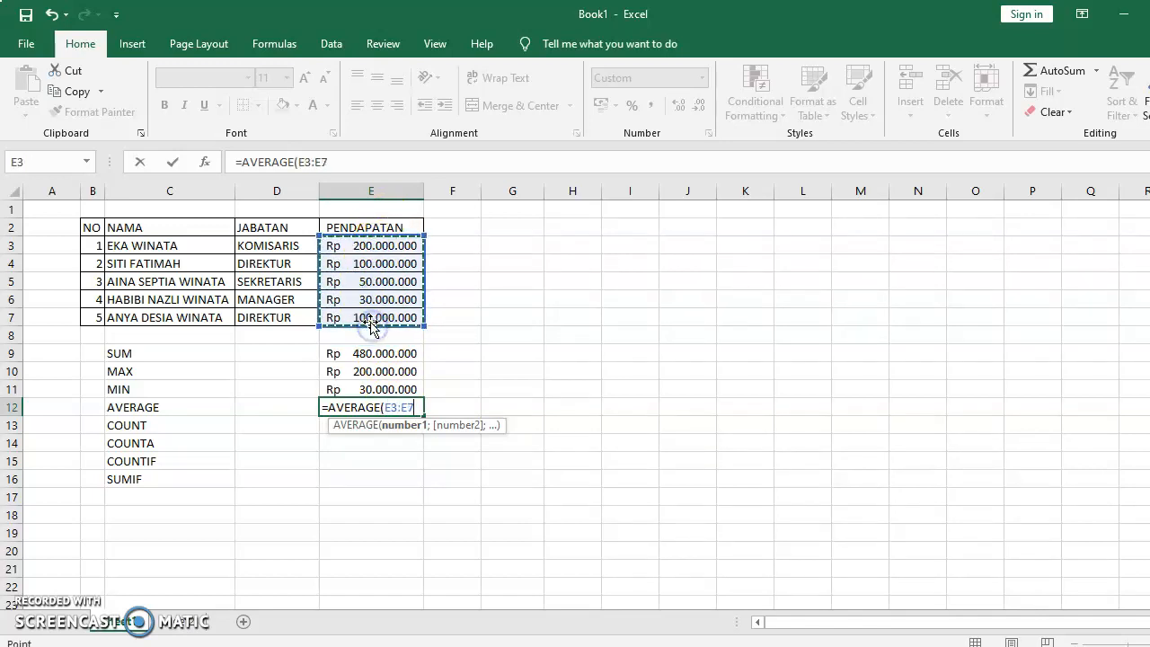
text())
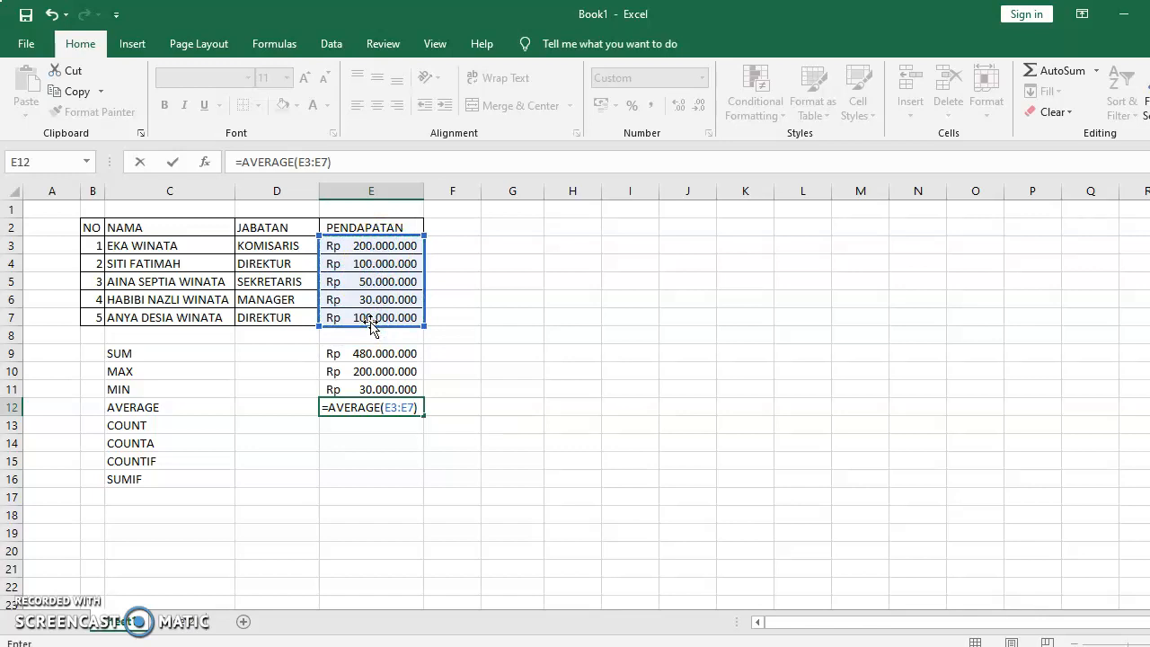
key(Return)
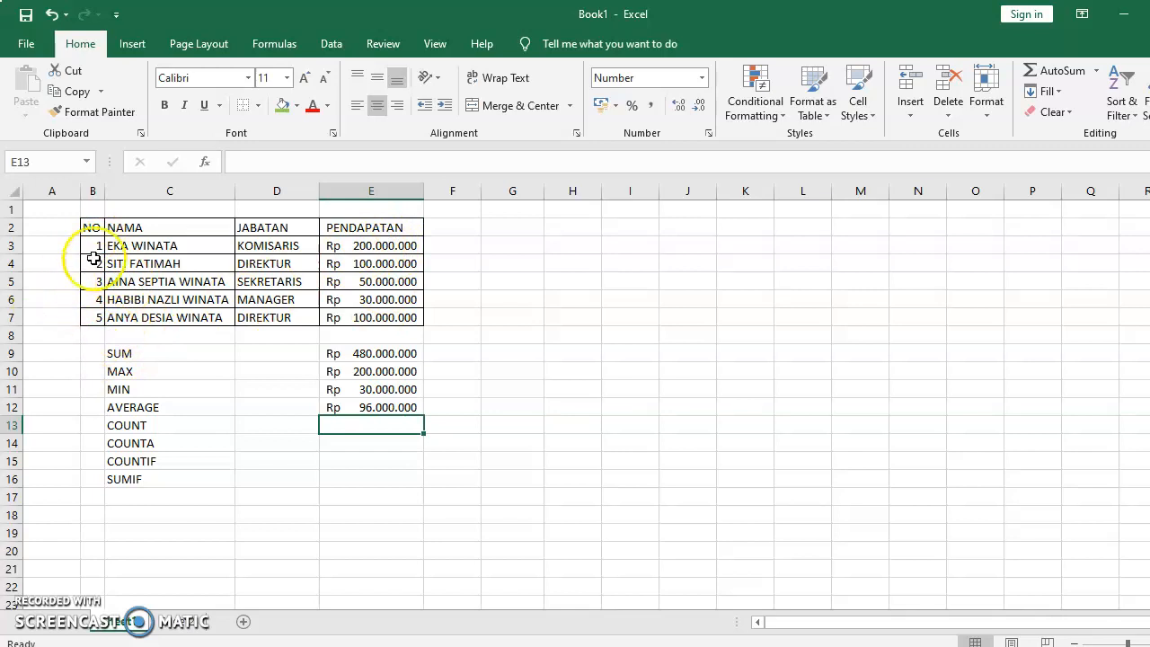
click(387, 407)
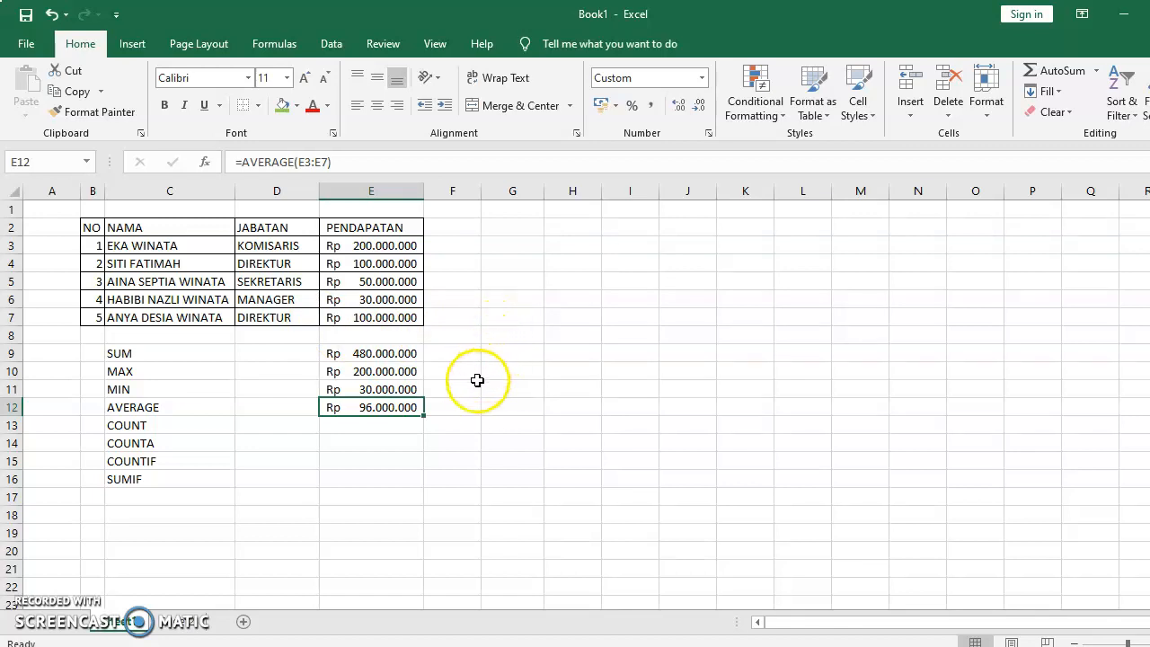
Step: Count the numeric cells of the table in cell E13 with the formula =COUNT(B3:E7), and check the entered formula
click(392, 426)
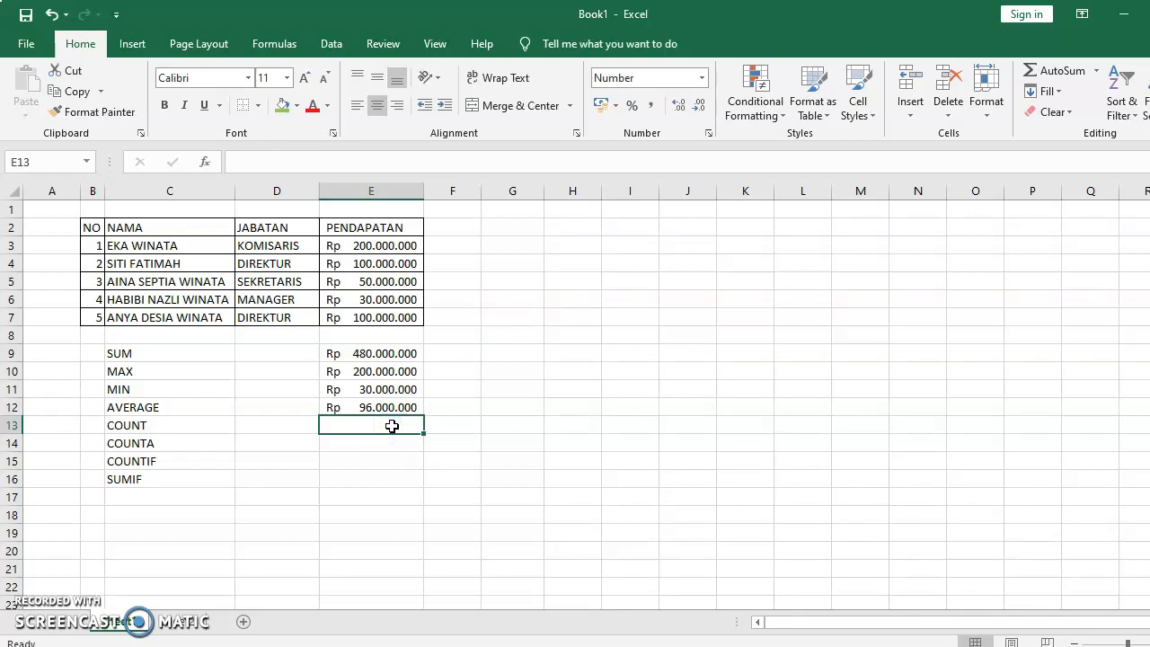
text(=)
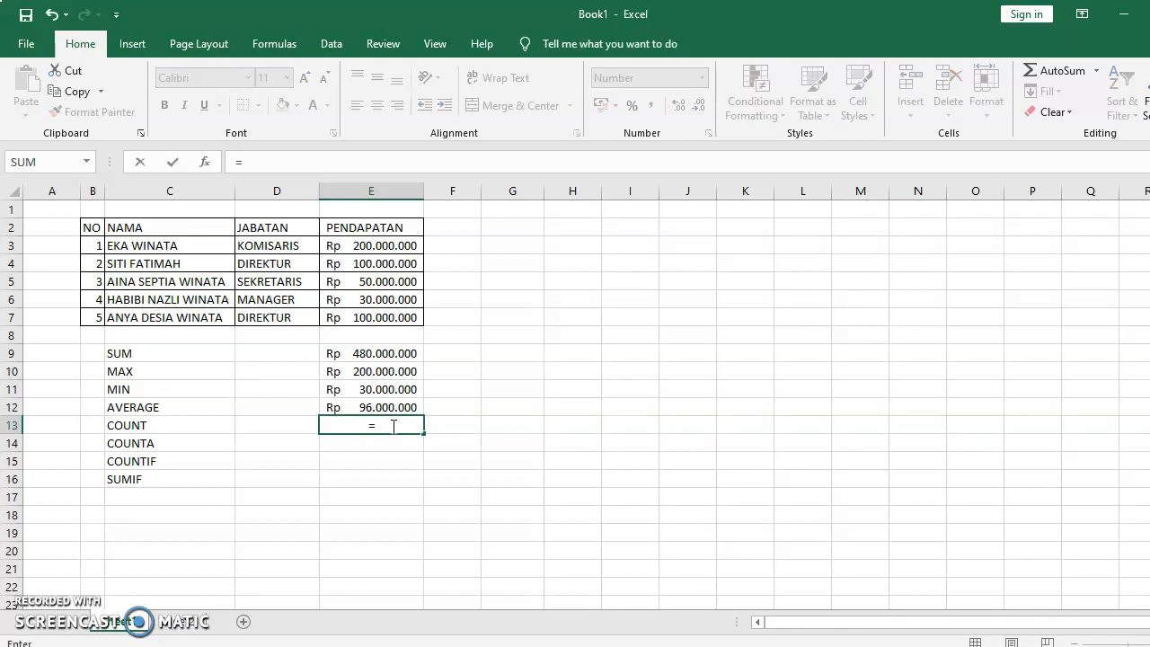
text(COUNT)
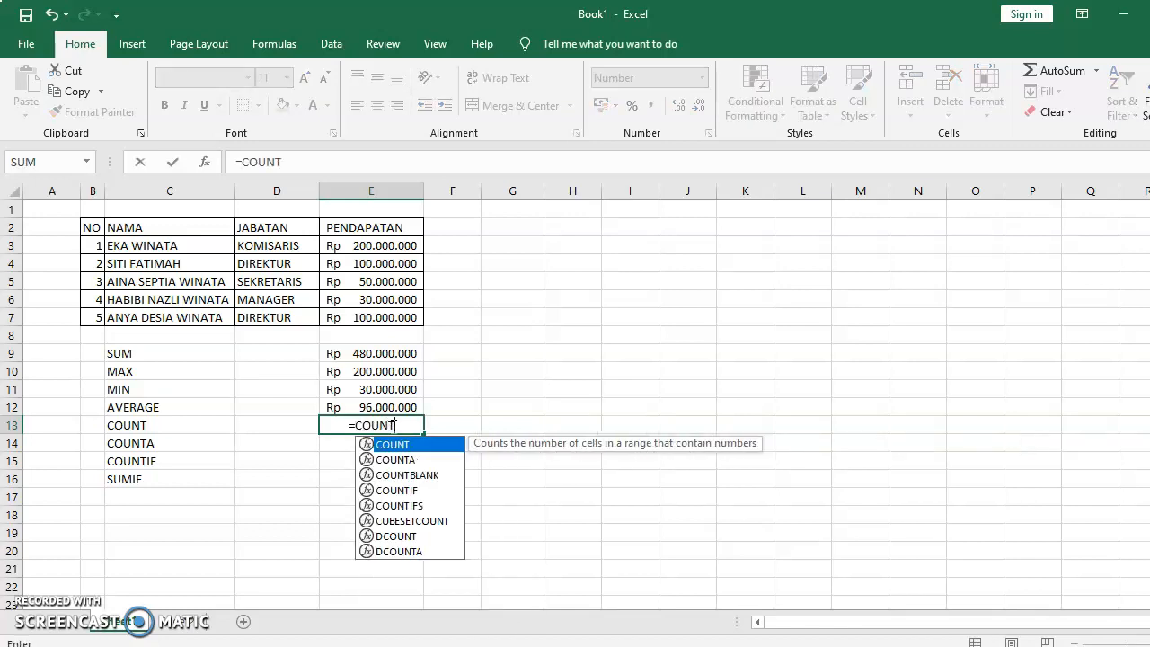
text(()
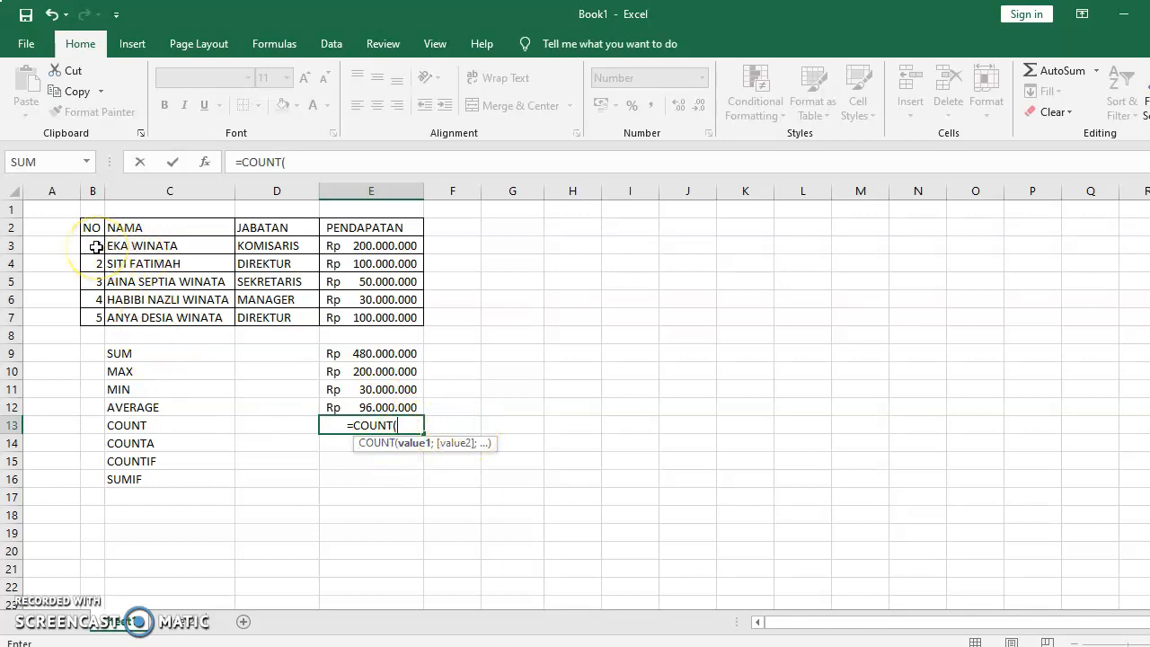
drag(96, 247, 386, 317)
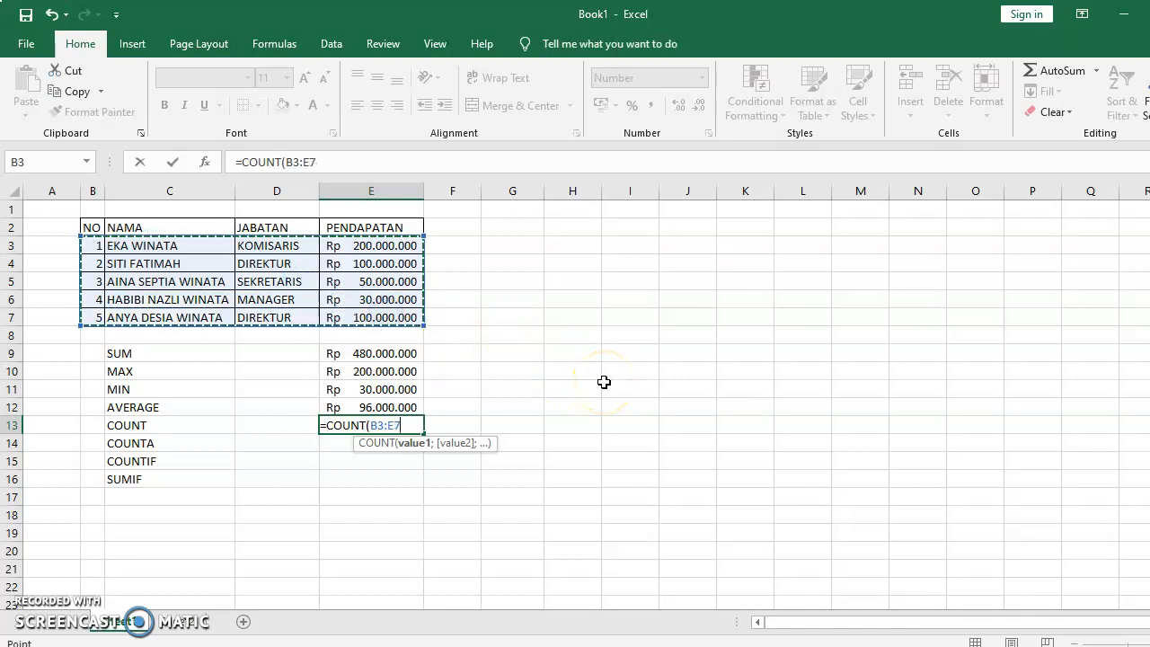
text())
key(Return)
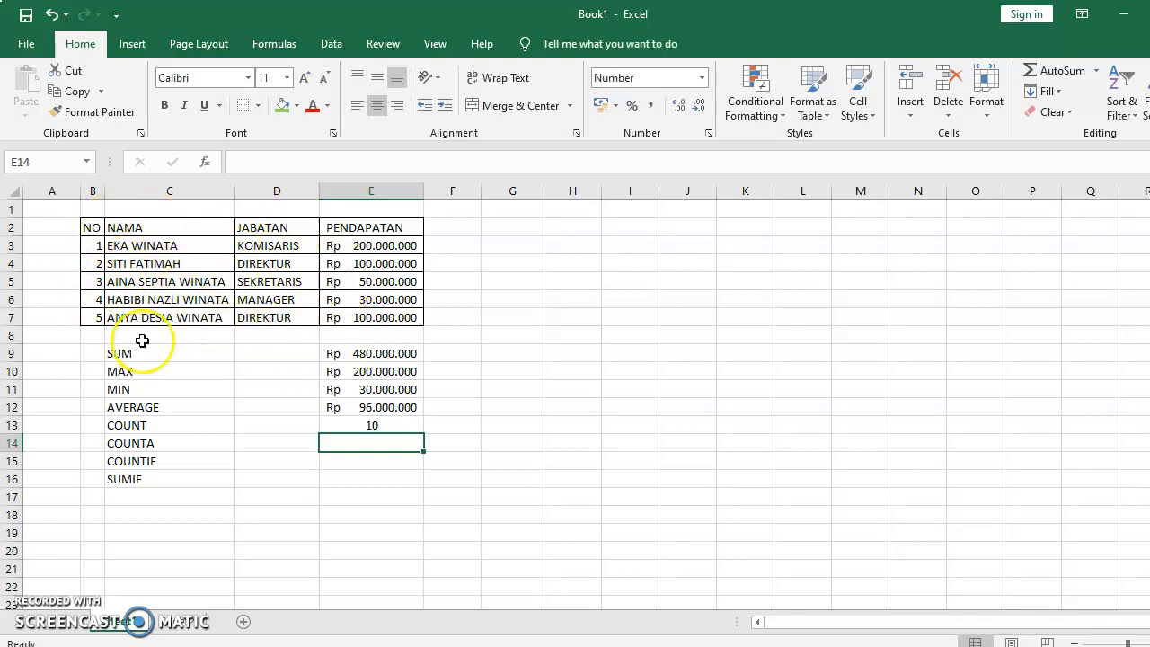
click(380, 424)
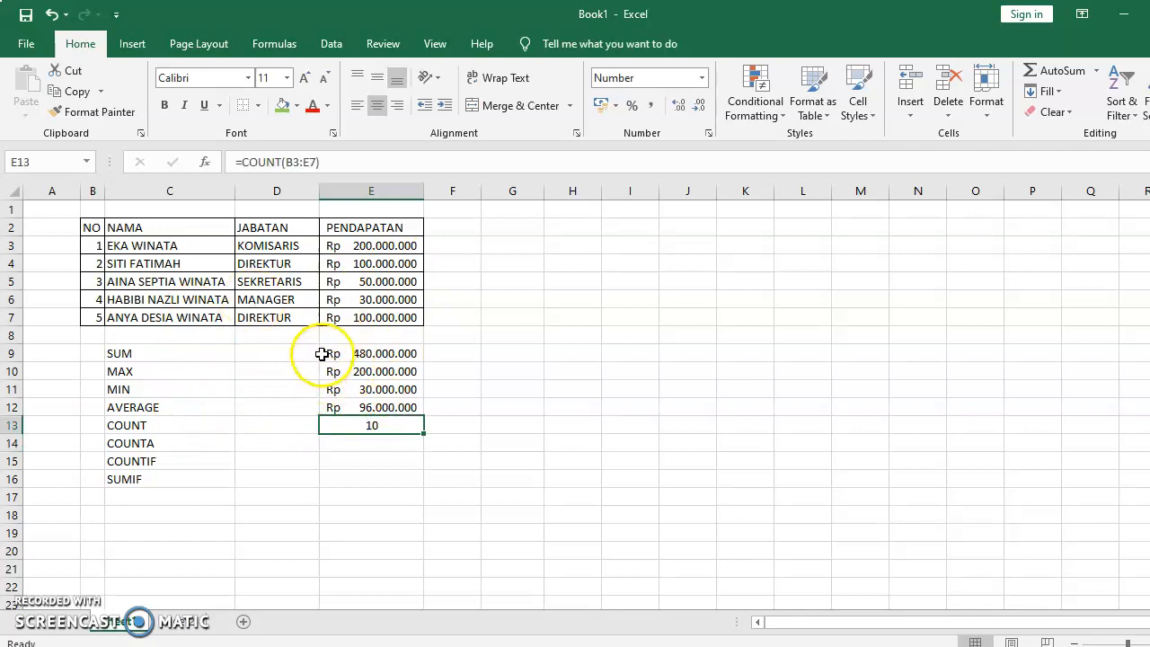
Step: Go through the numeric cells one by one in the NO column (B3 to B7) and the PENDAPATAN column (E3 to E7)
click(95, 229)
click(97, 248)
click(95, 262)
click(96, 281)
click(95, 299)
click(95, 317)
click(409, 246)
click(391, 263)
click(385, 281)
click(384, 300)
click(383, 317)
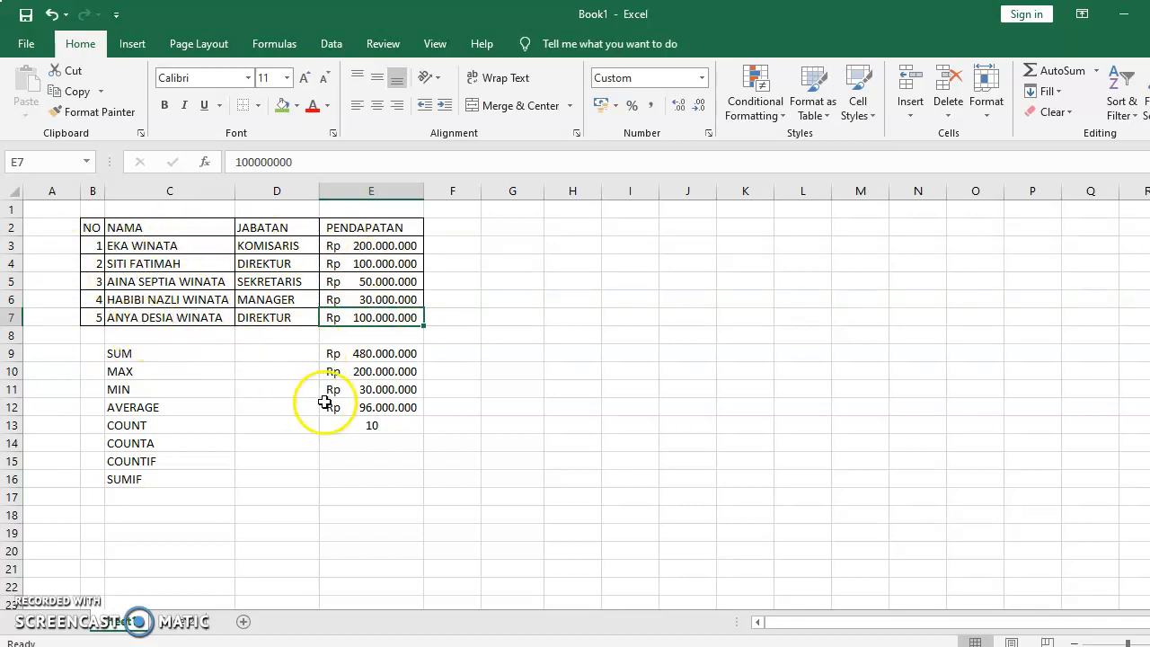
Step: Count all non-empty cells of the table in cell E14 with the formula =COUNTA(B3:E7)
click(378, 446)
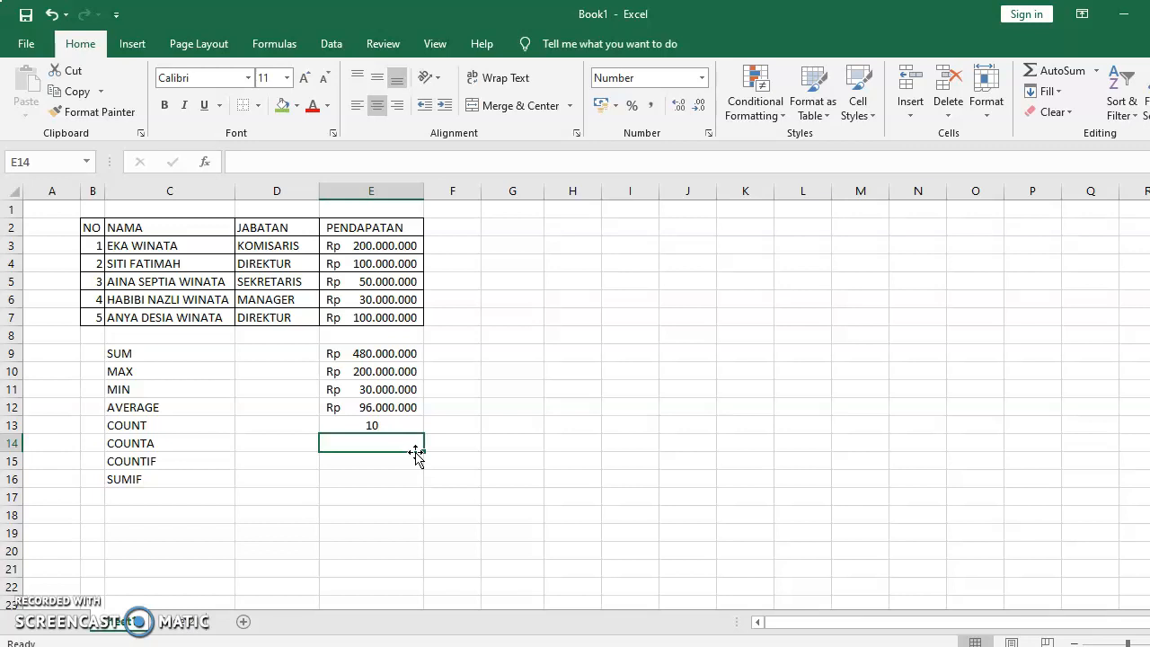
text(=C)
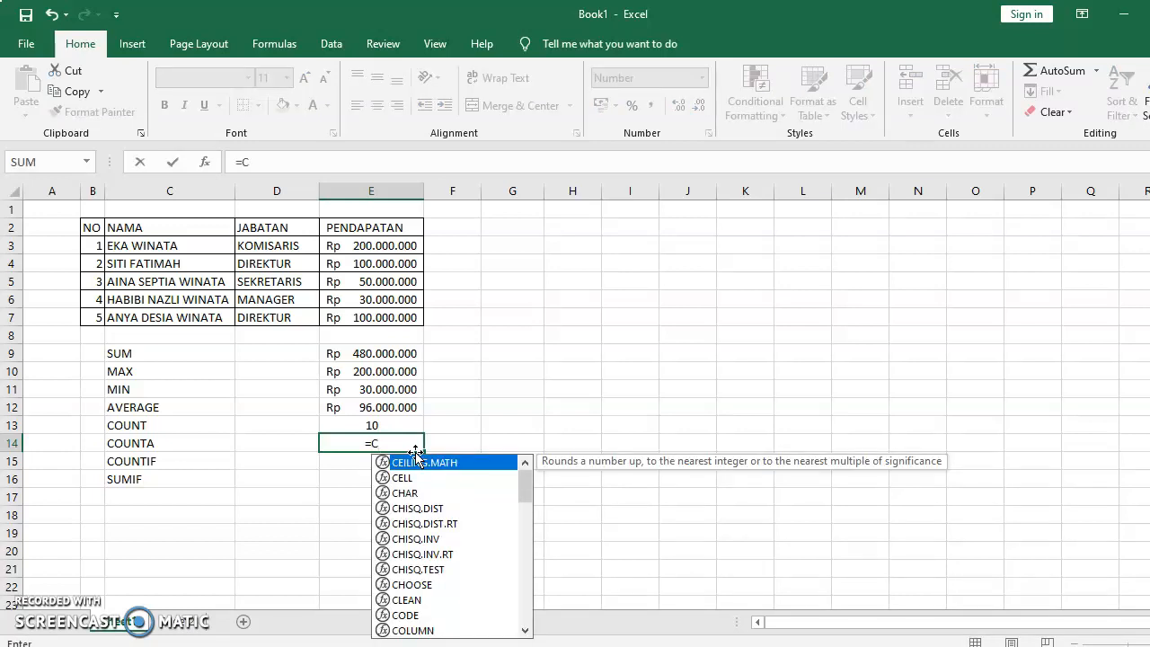
text(OU)
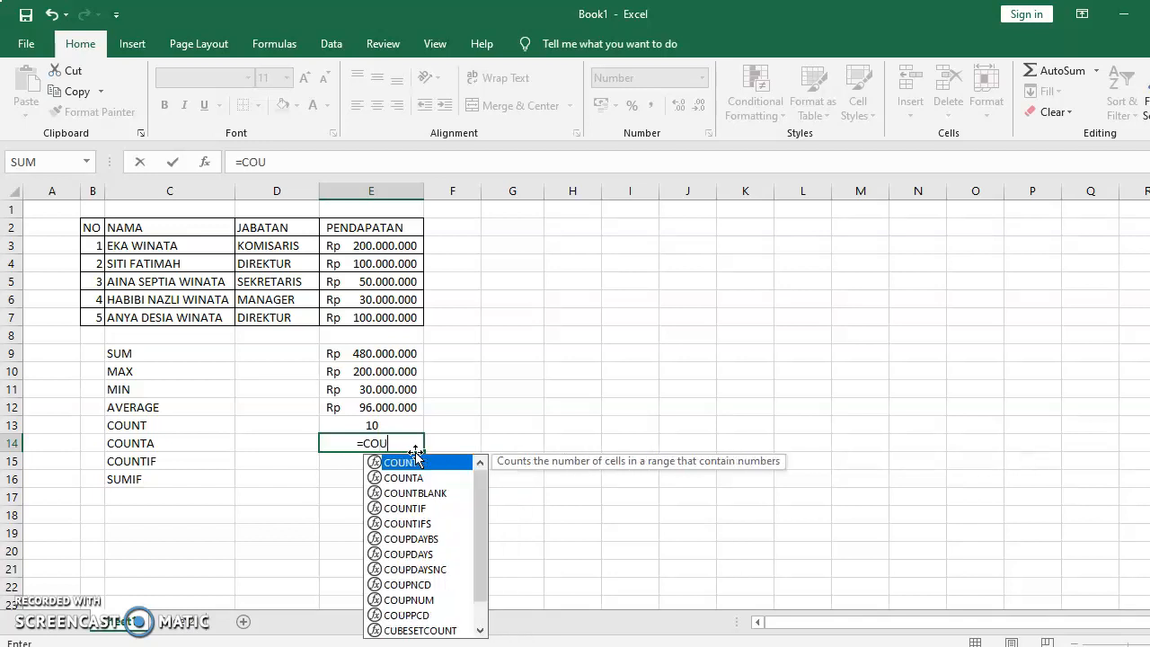
text(NTA)
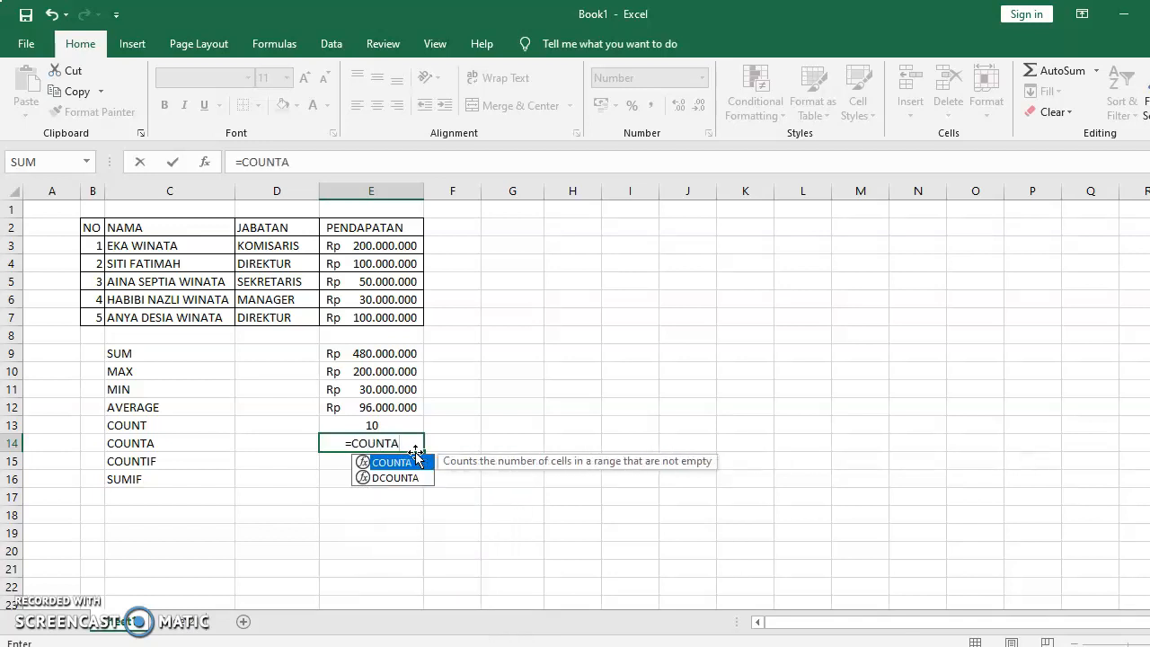
text(()
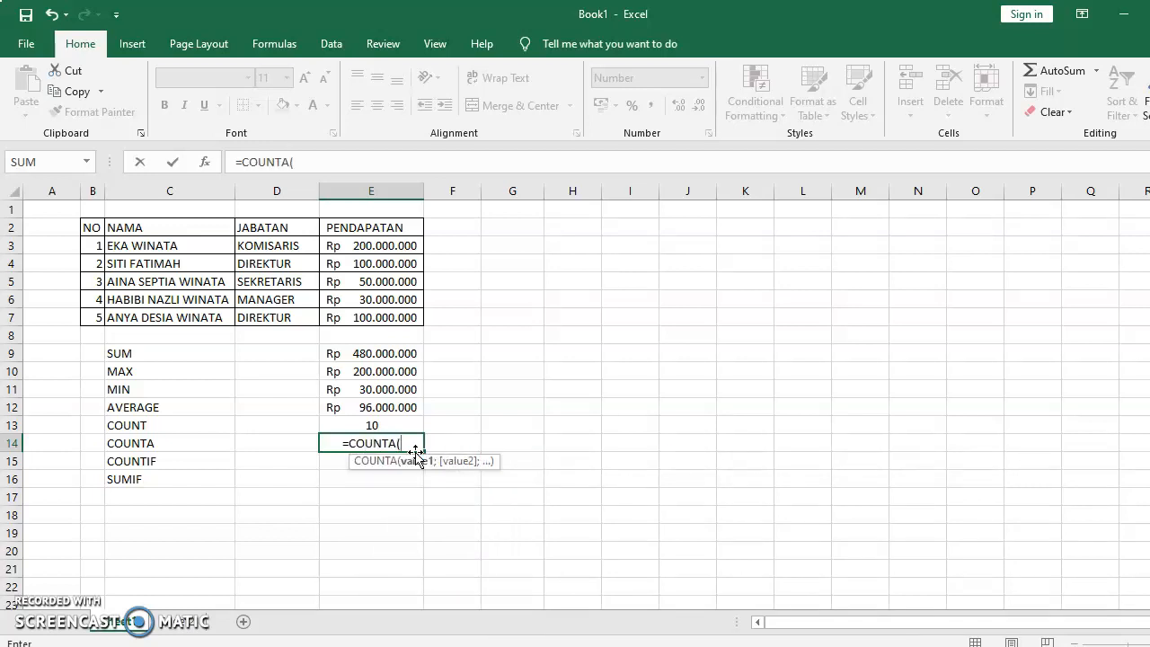
drag(90, 248, 395, 320)
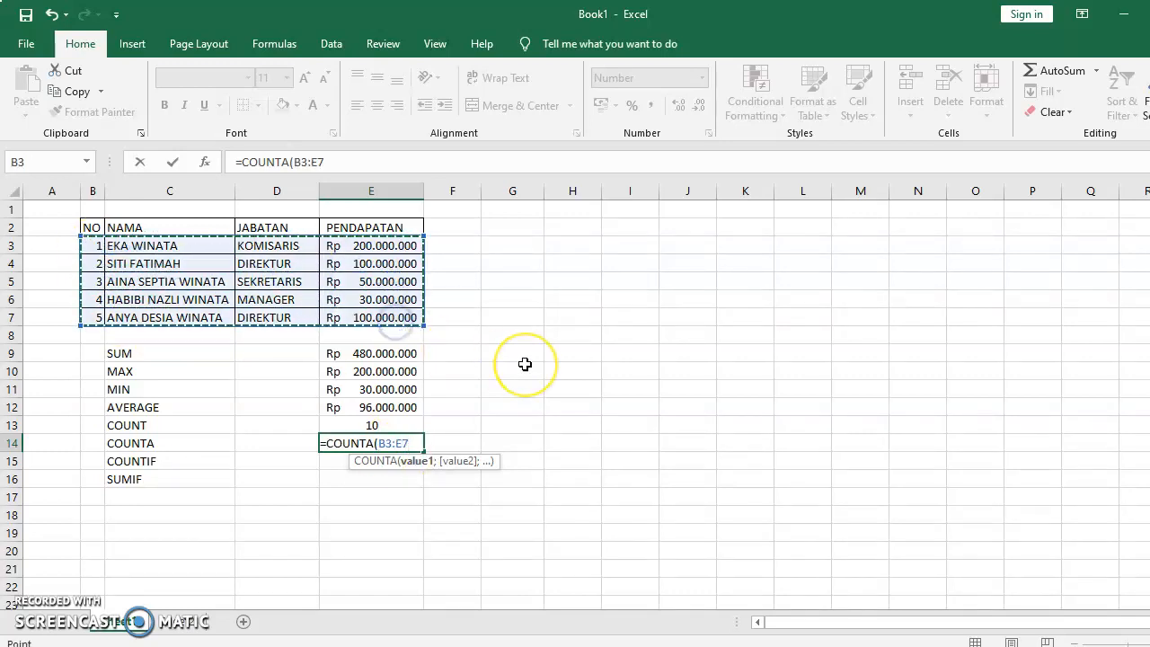
text())
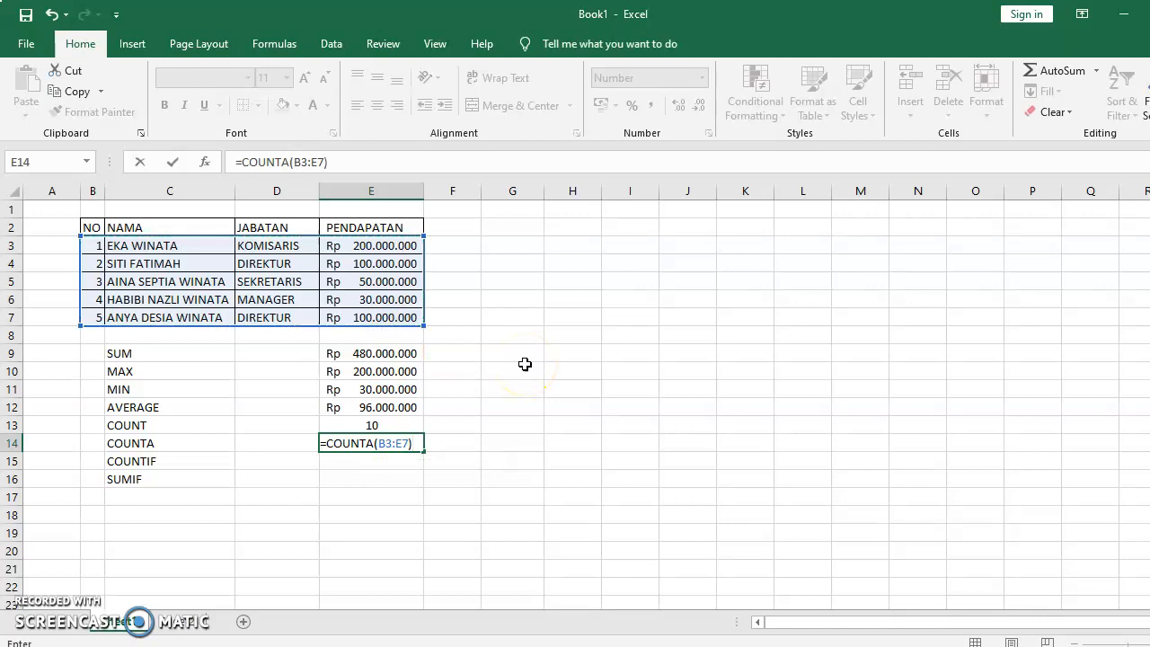
key(Return)
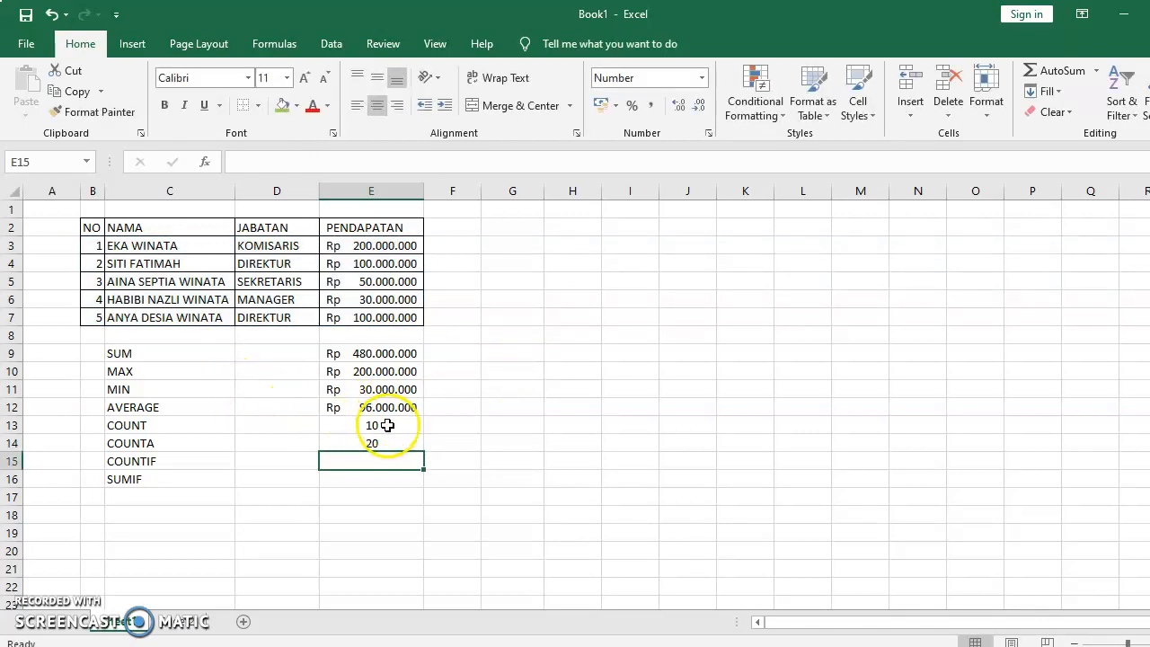
Step: Compare the COUNT and COUNTA results in E13:E14 with the NO numbers, the text cells C3:D7 and the full range B3:E7
drag(388, 426, 385, 440)
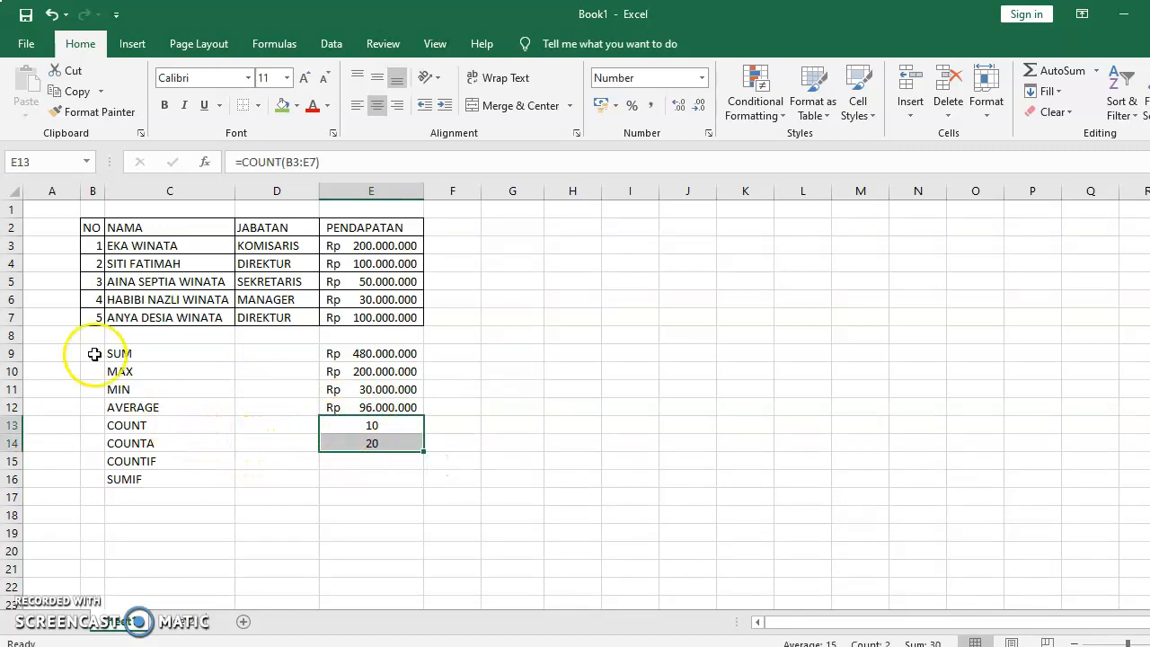
drag(92, 241, 90, 319)
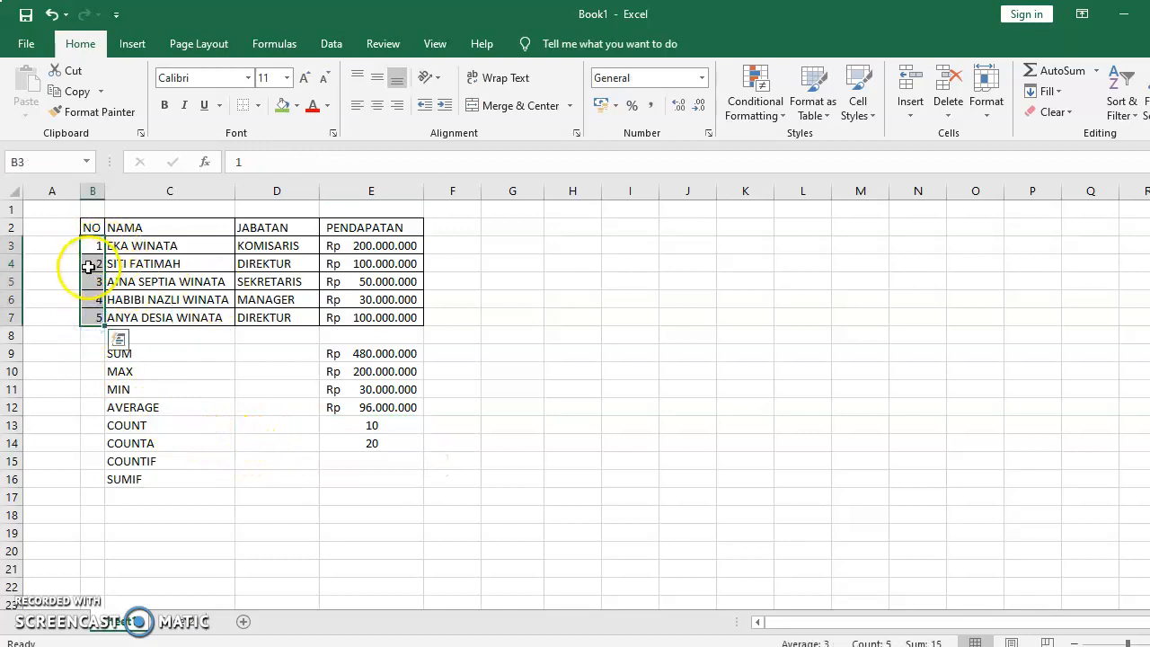
click(393, 444)
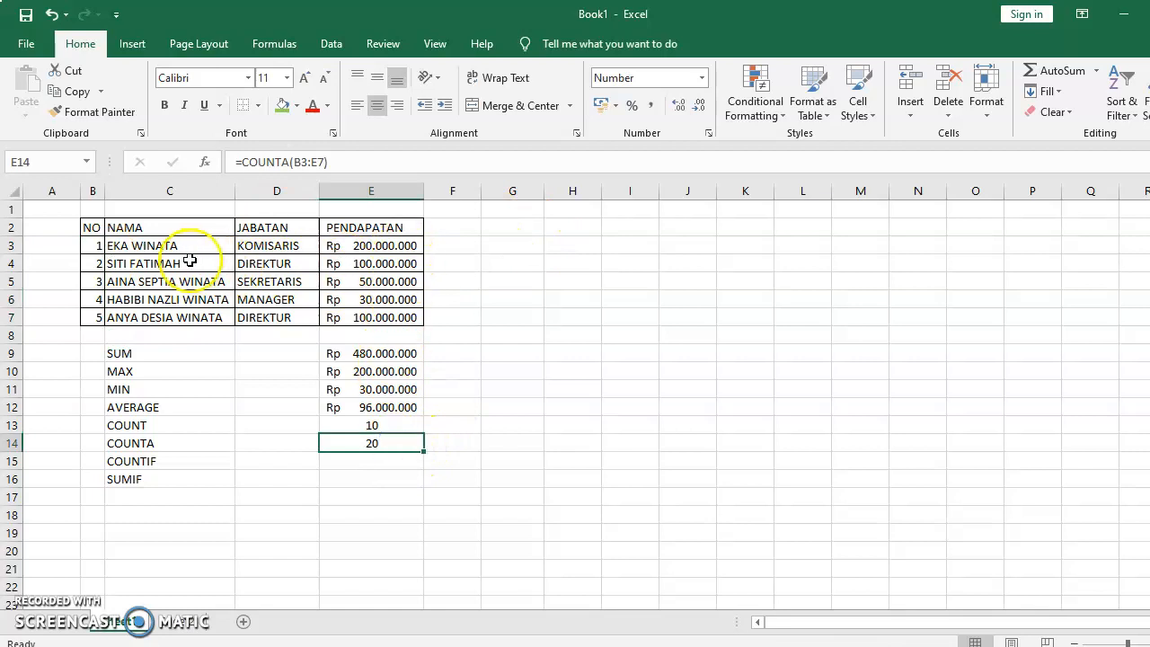
drag(215, 245, 274, 317)
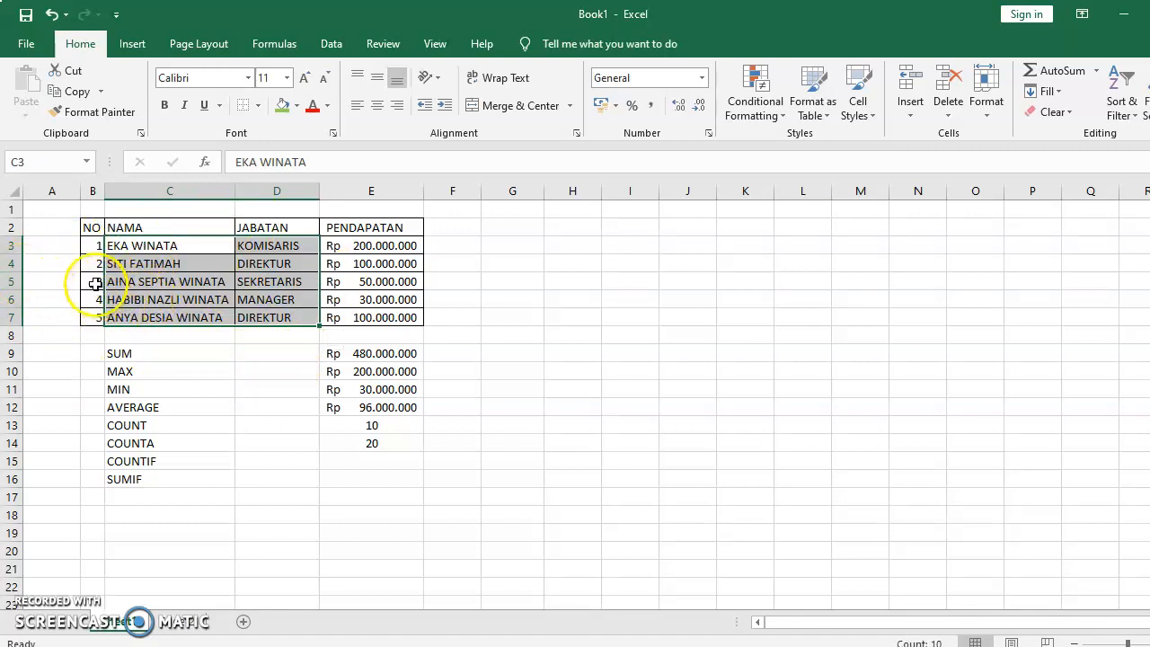
drag(94, 249, 414, 317)
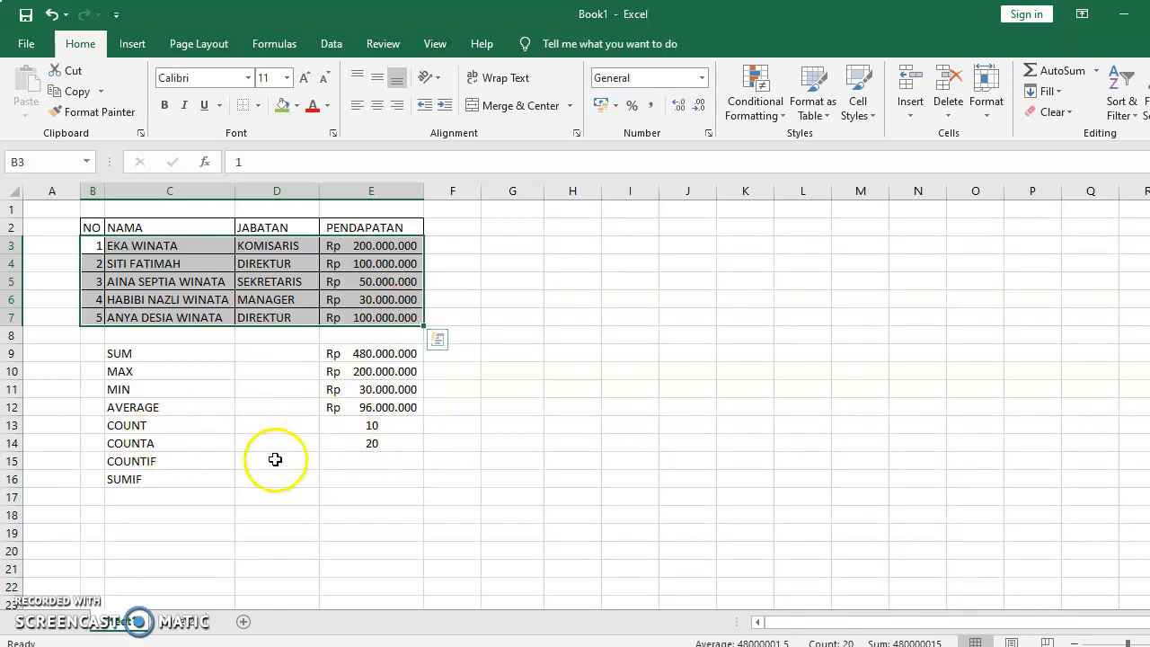
Step: Count the DIREKTUR entries in the JABATAN column in cell E15 with the formula =COUNTIF(D3:D7;"DIREKTUR"), and check the entered formula
click(375, 462)
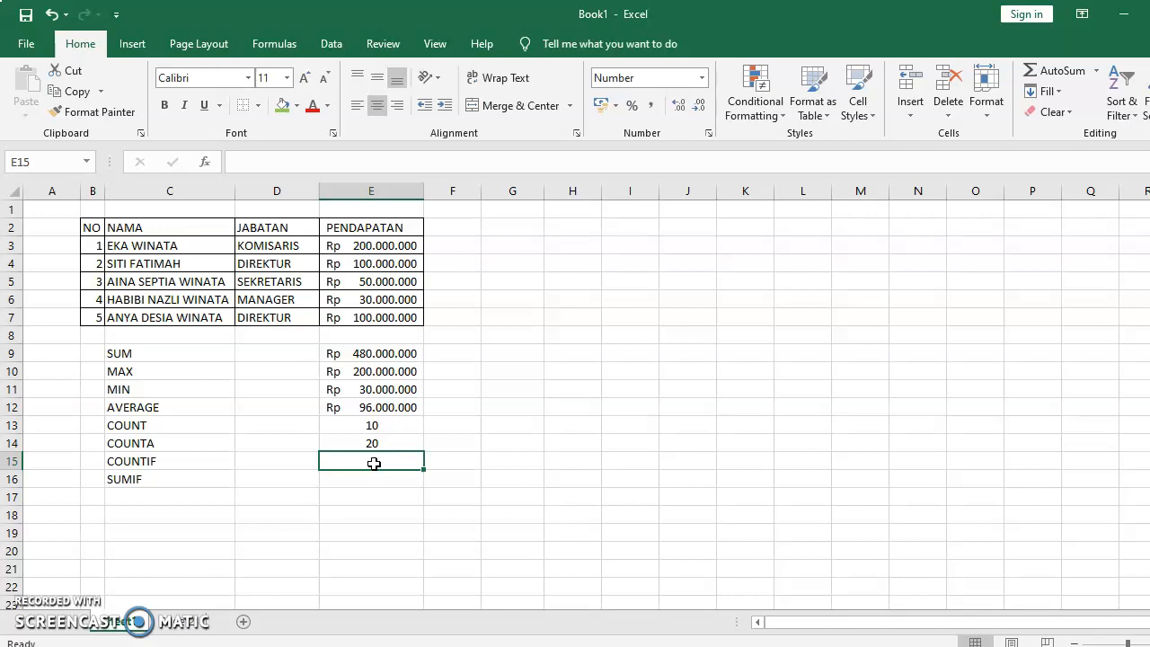
text(=)
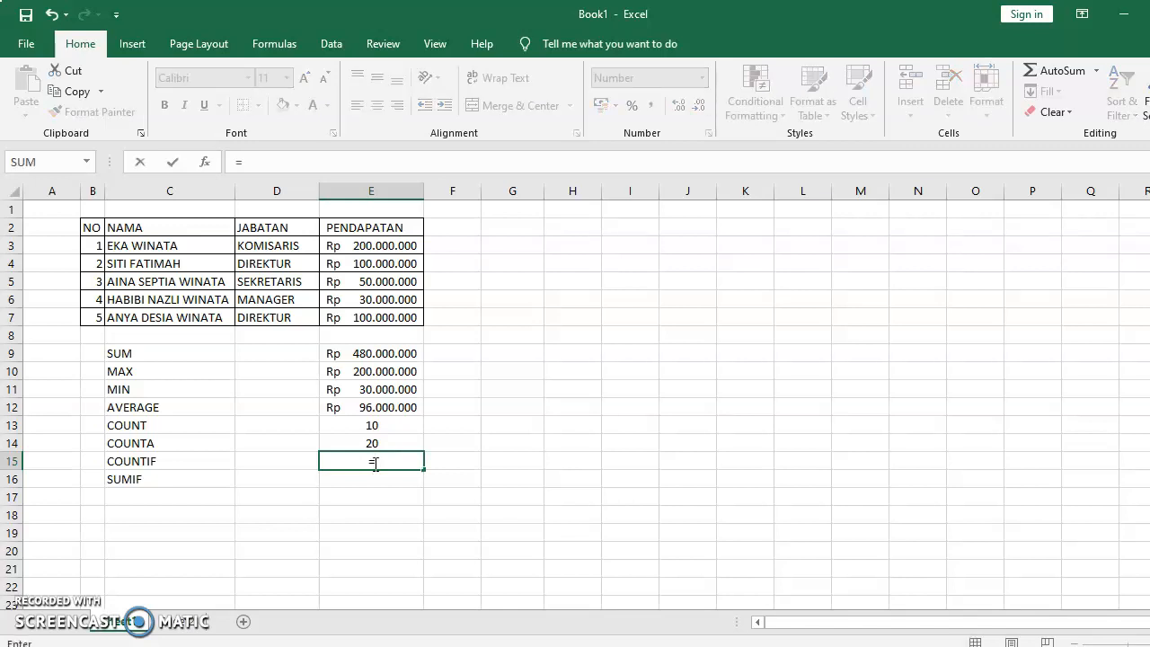
text(COU)
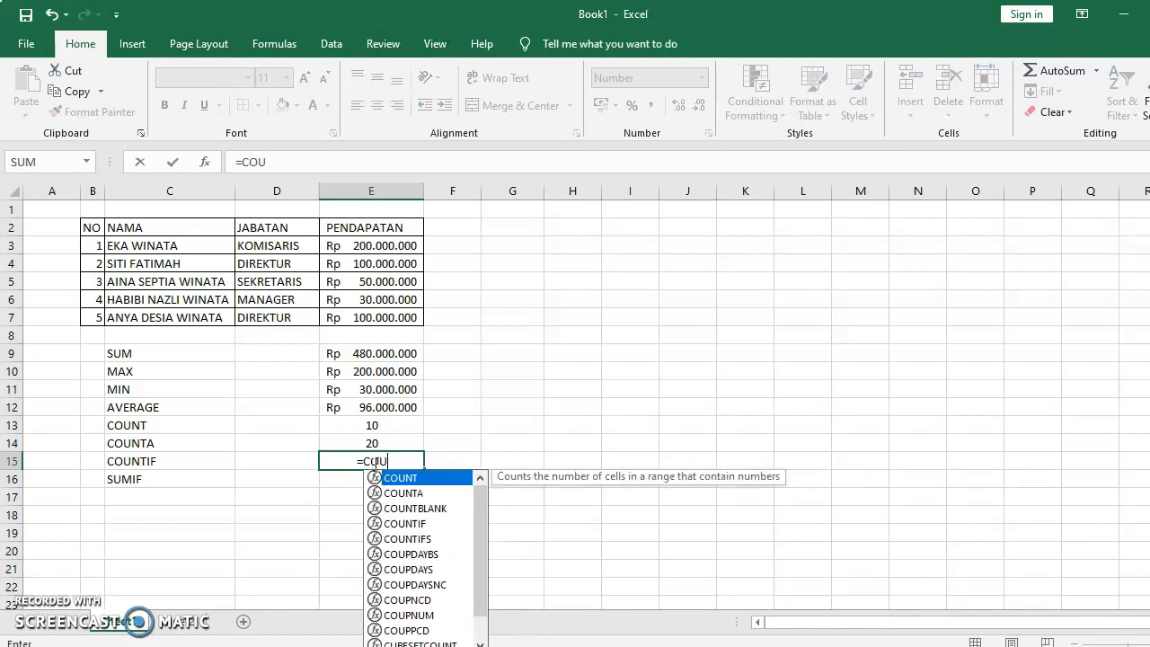
text(NT)
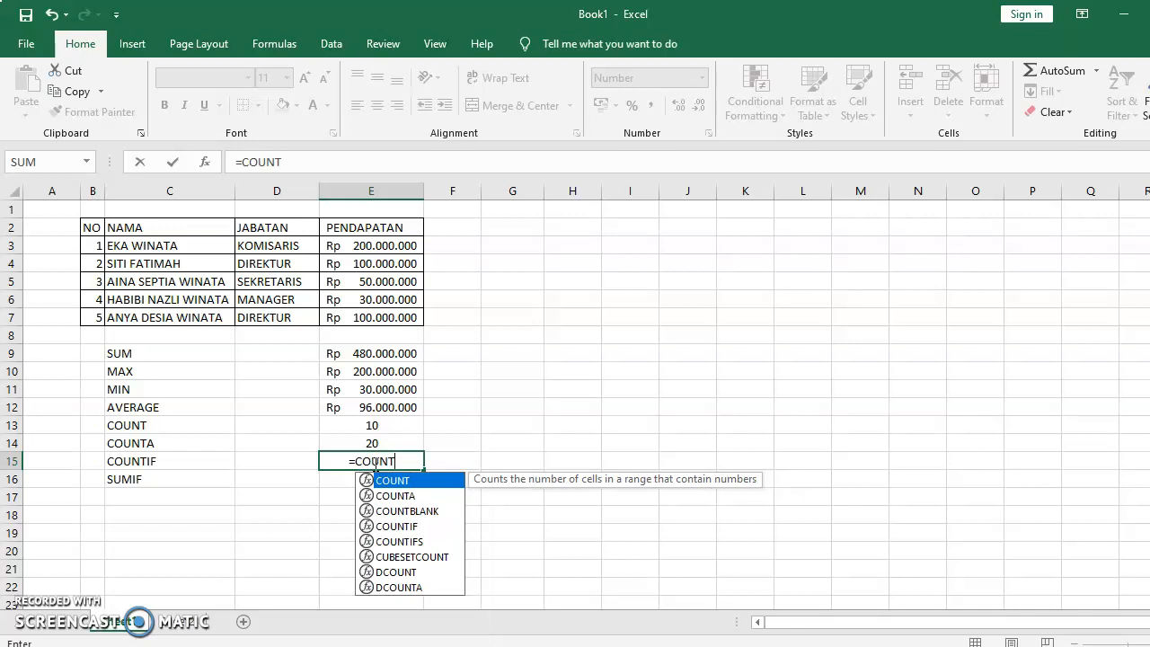
text(IF)
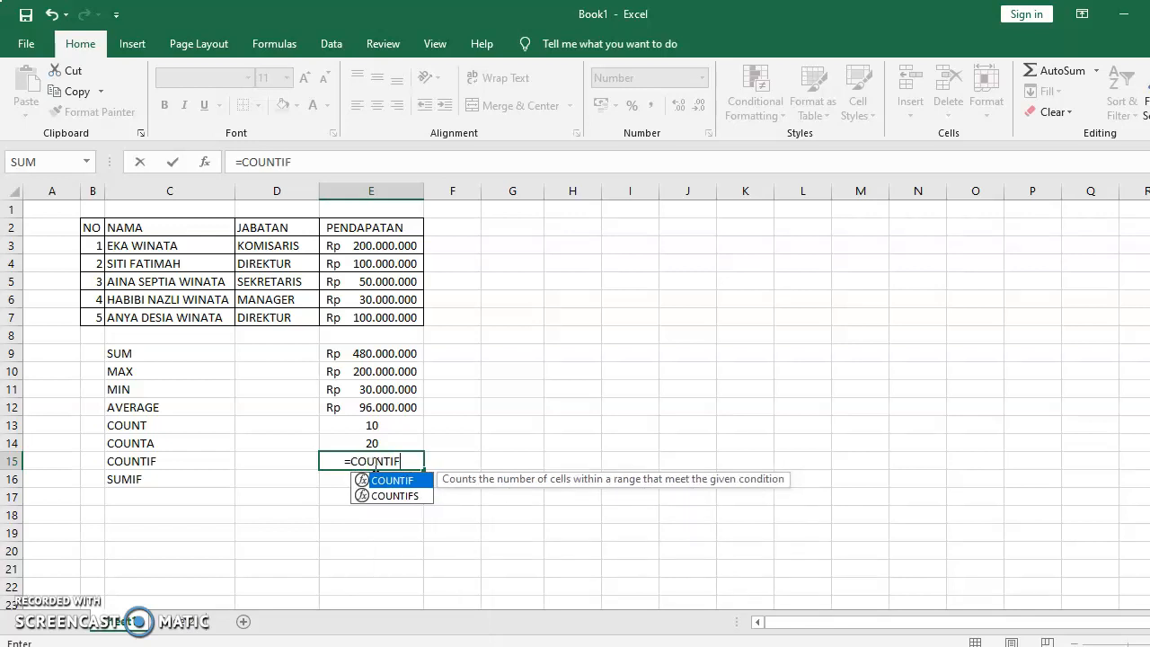
text(()
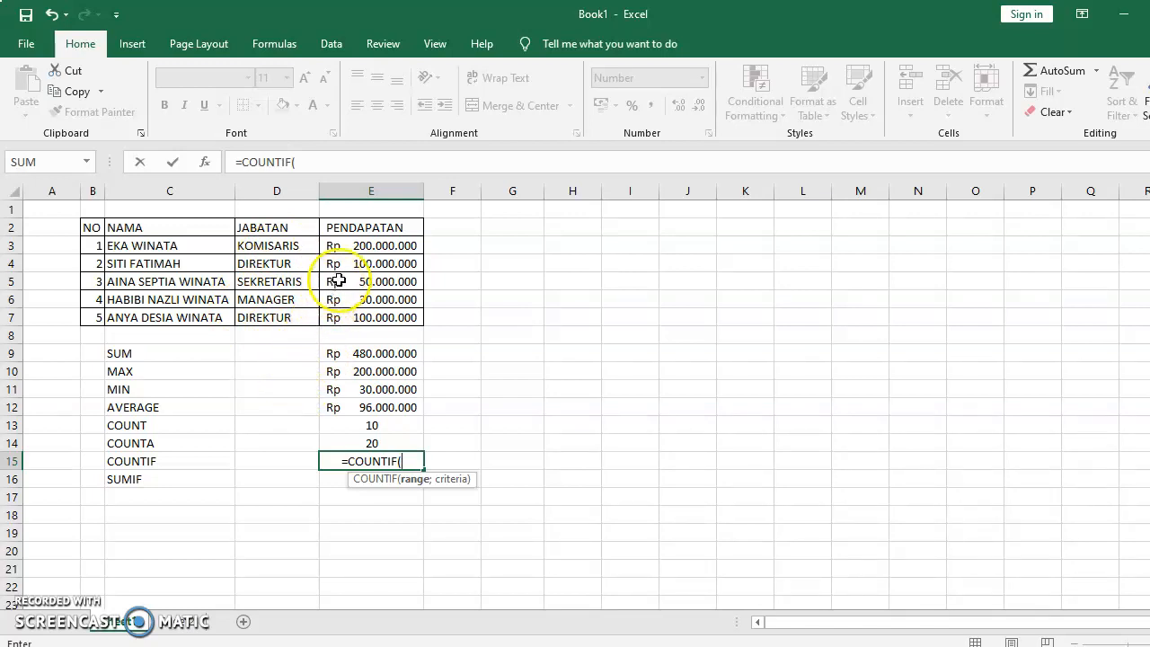
click(271, 245)
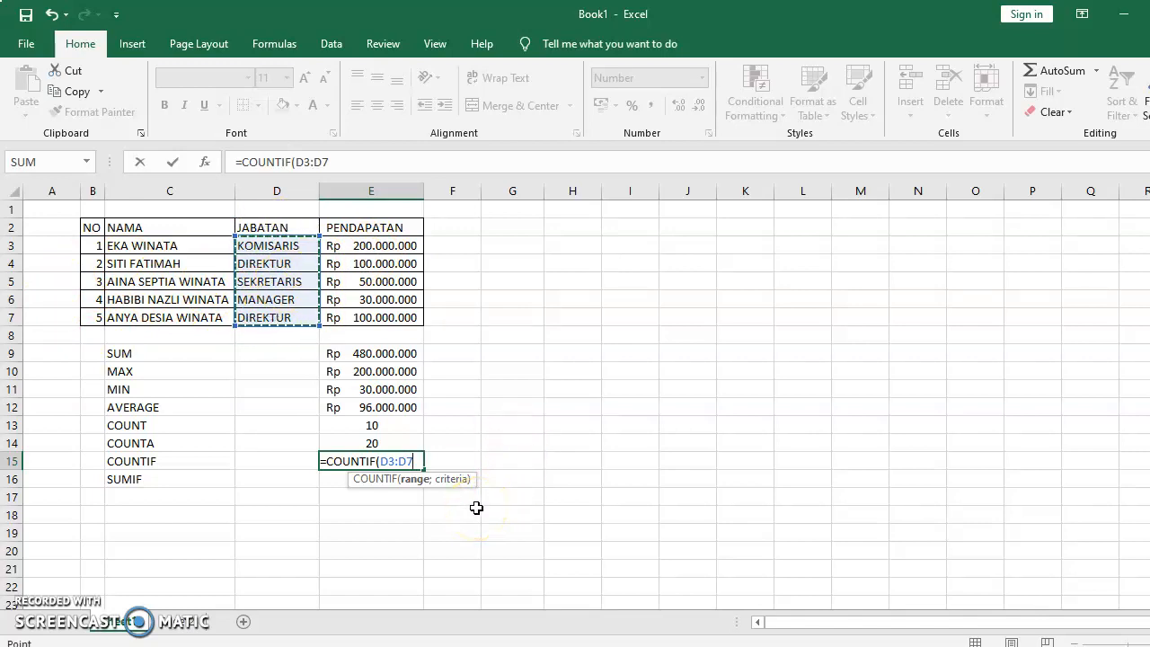
text(;)
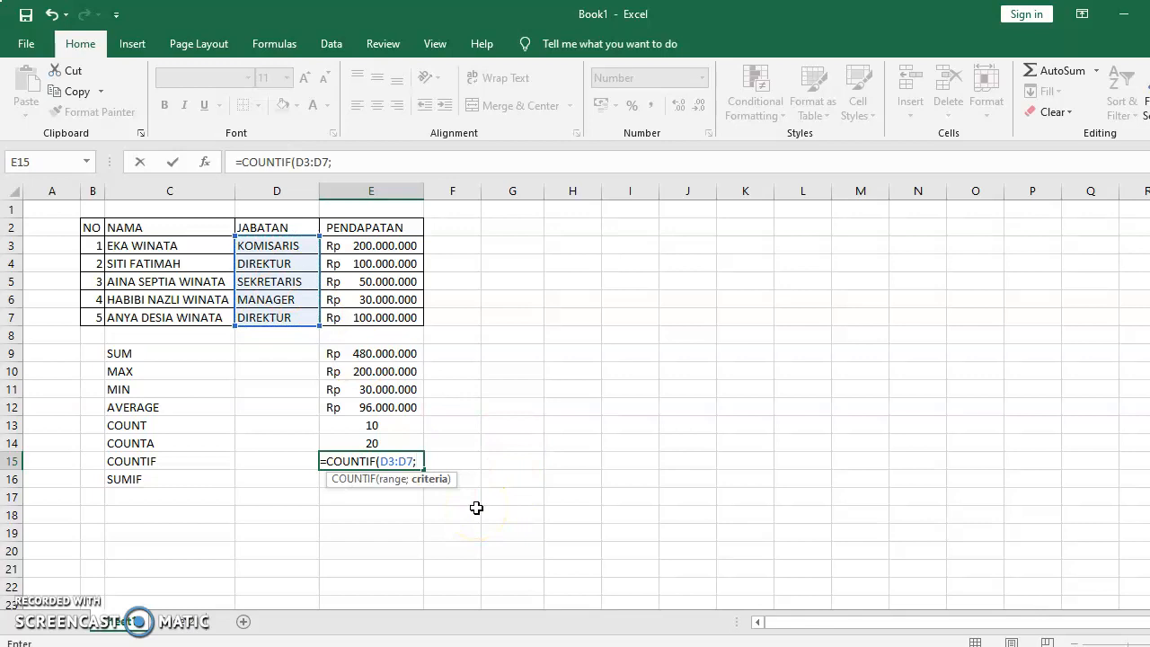
text("DIREKTUR)
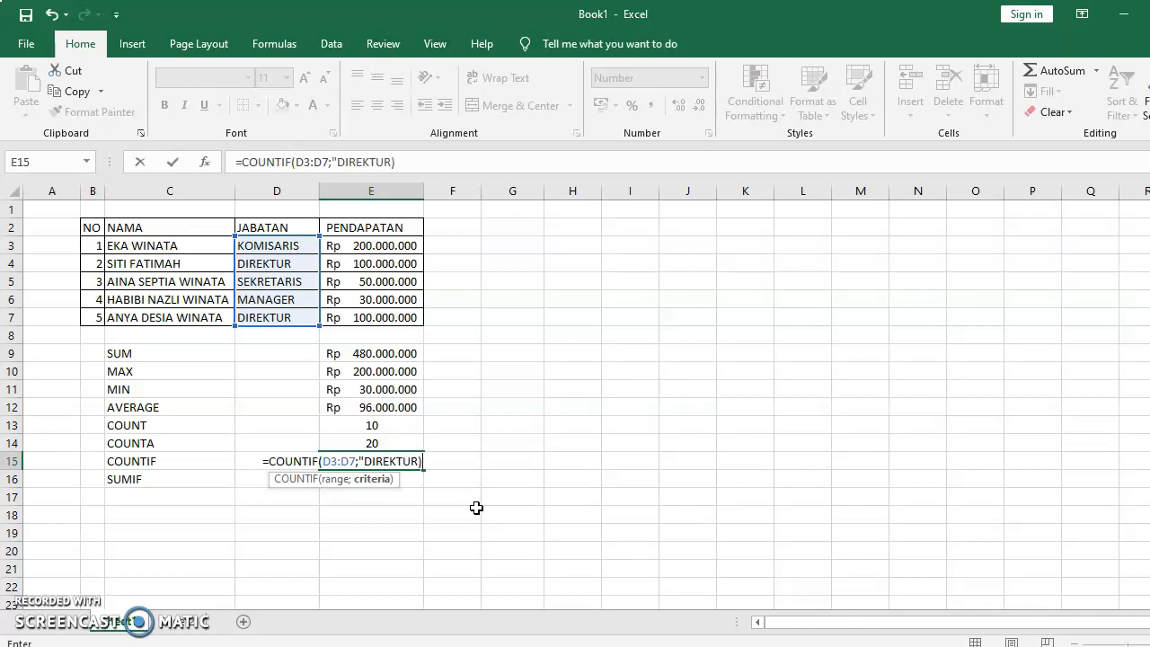
key(Return)
key(Return)
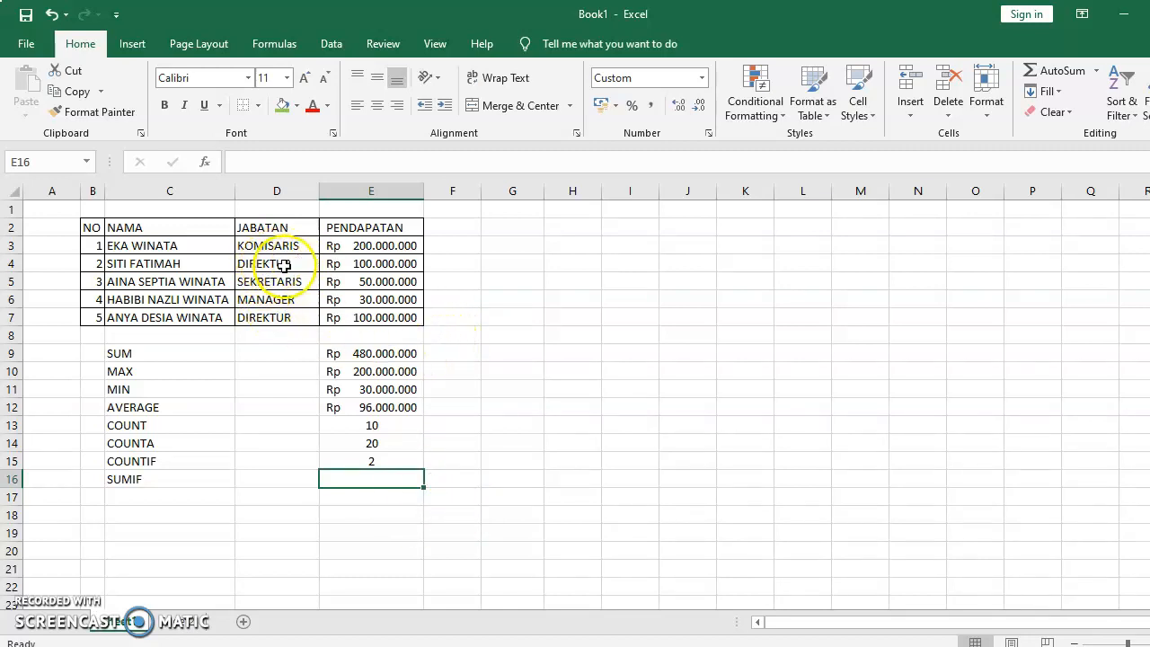
click(273, 317)
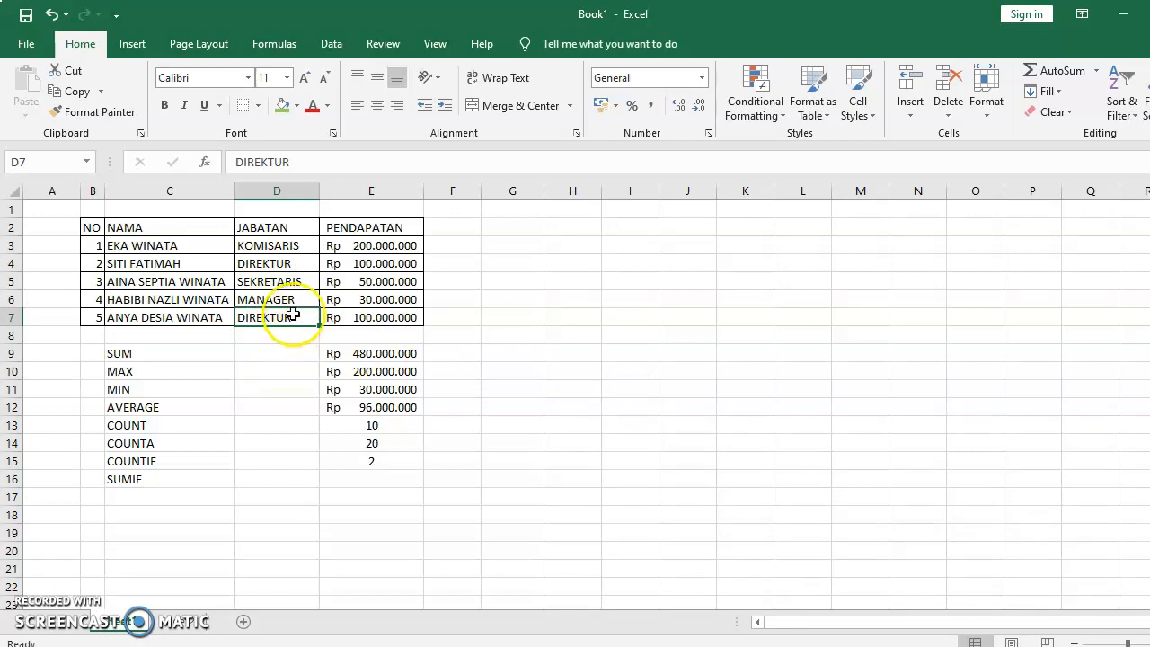
click(390, 463)
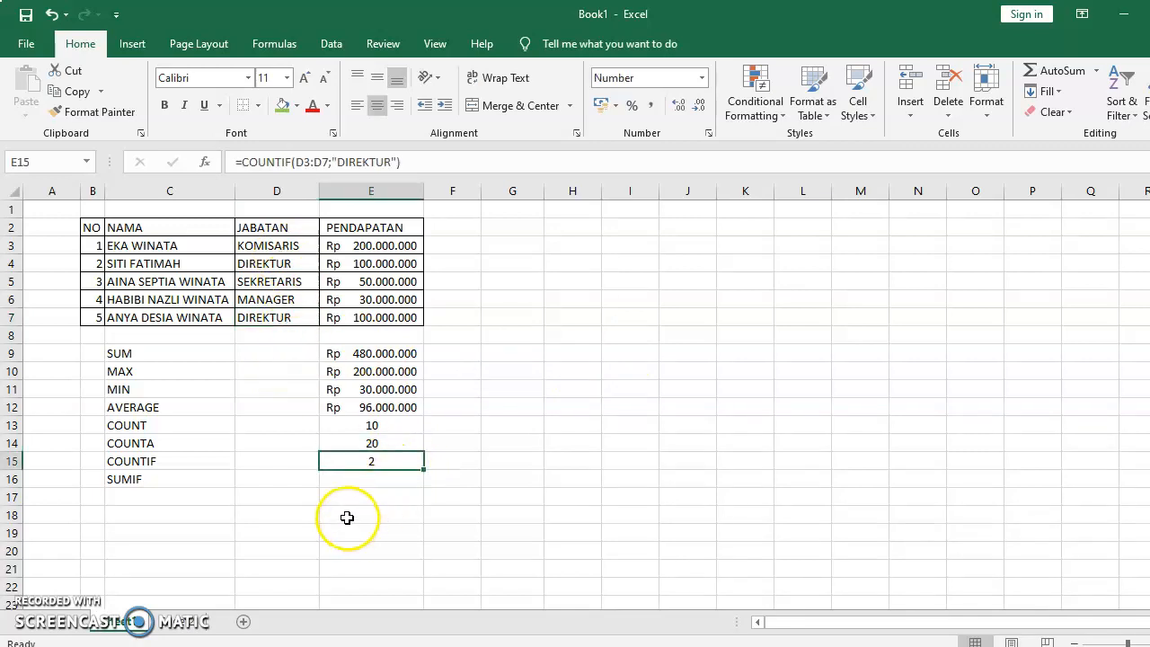
Step: Clear the position in cell D7 to test the COUNTIF formula, and undo the deletion
click(293, 319)
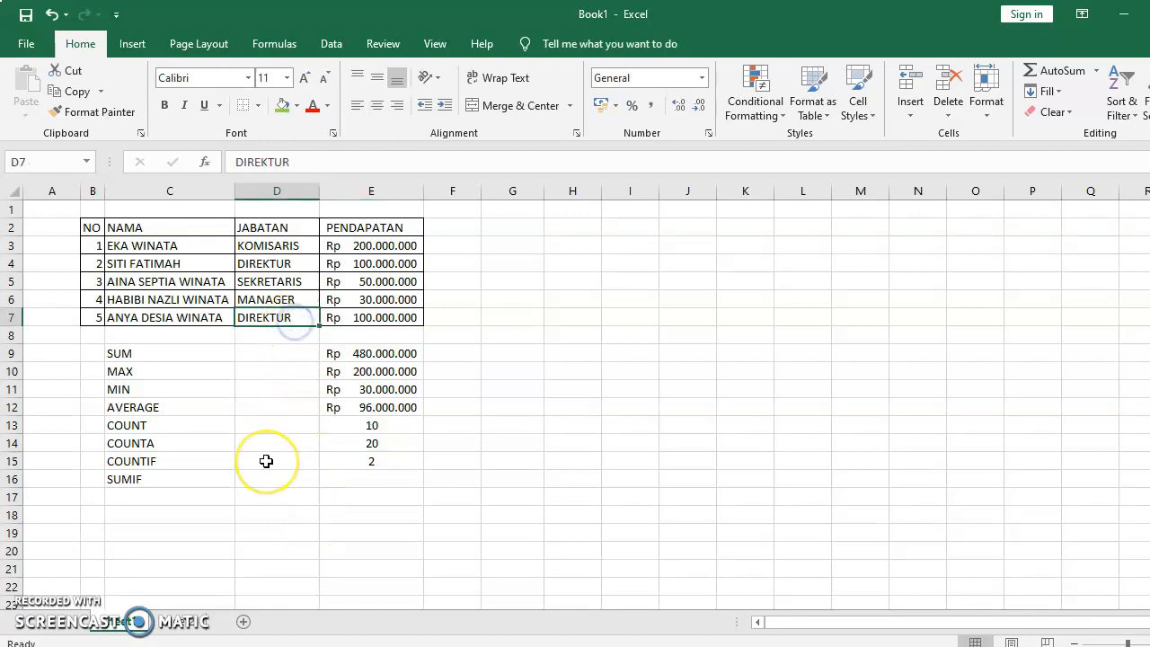
key(Delete)
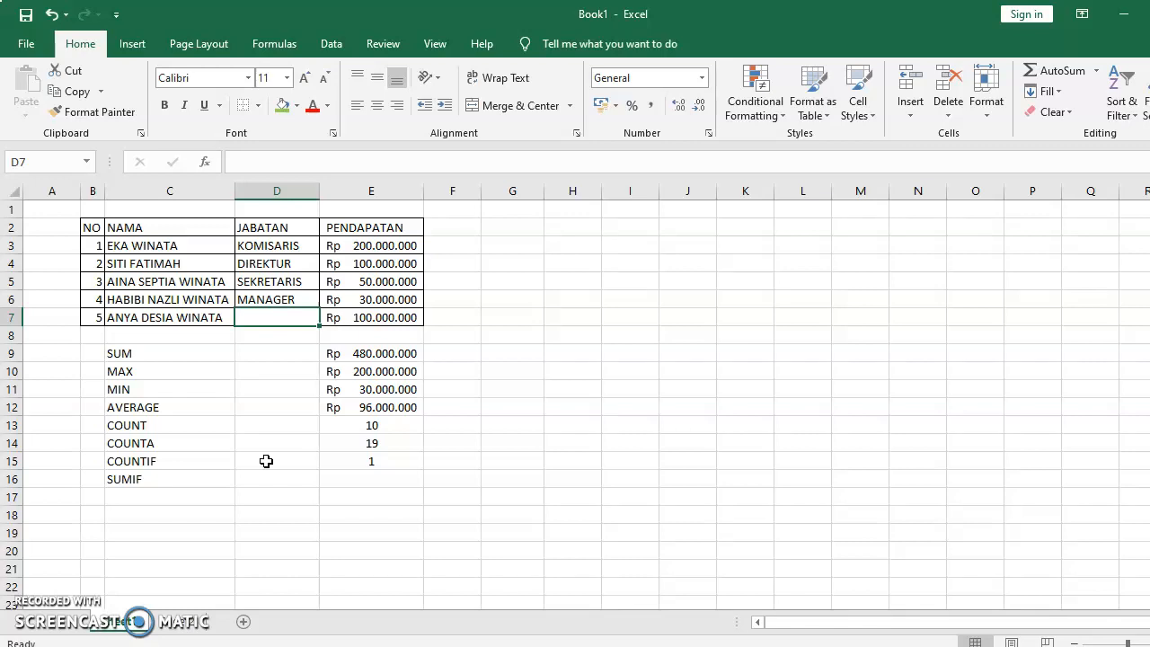
key(ctrl+z)
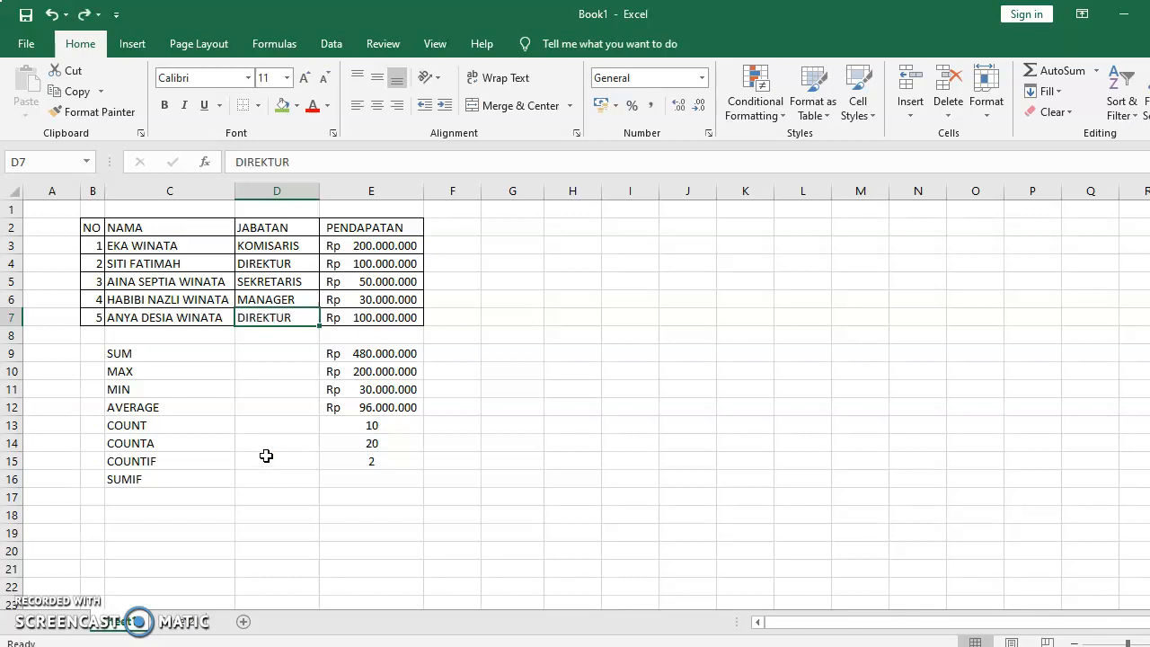
Step: Copy DIREKTUR from D7 over the position in D6 to test the COUNTIF formula, and undo the paste
key(ctrl+c)
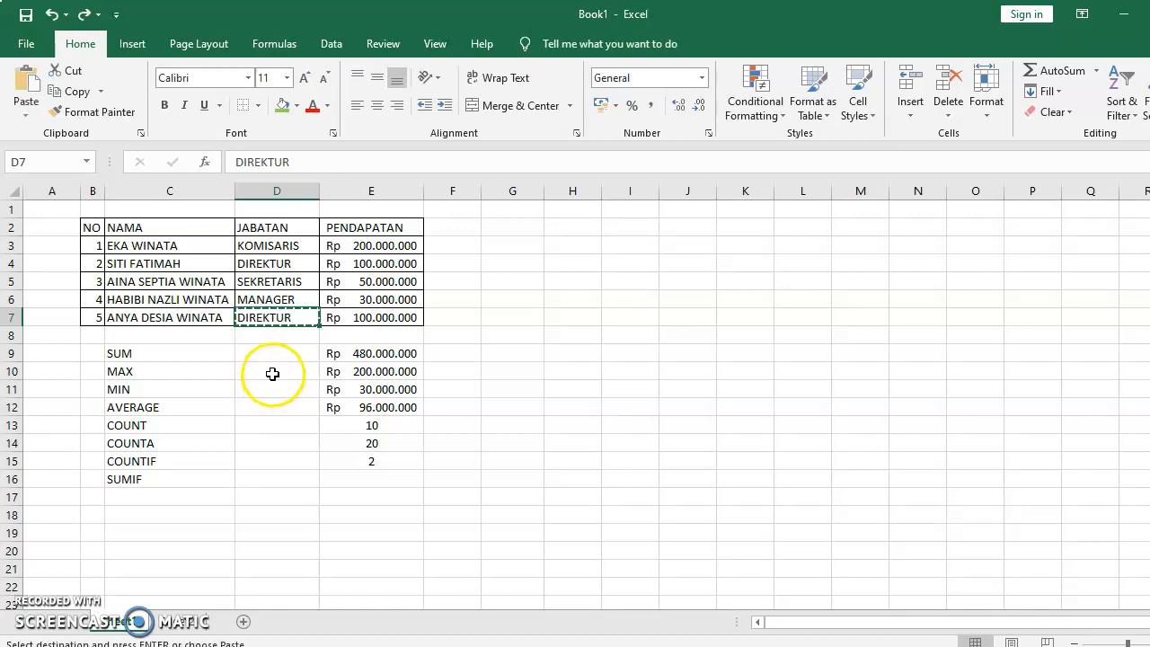
click(271, 299)
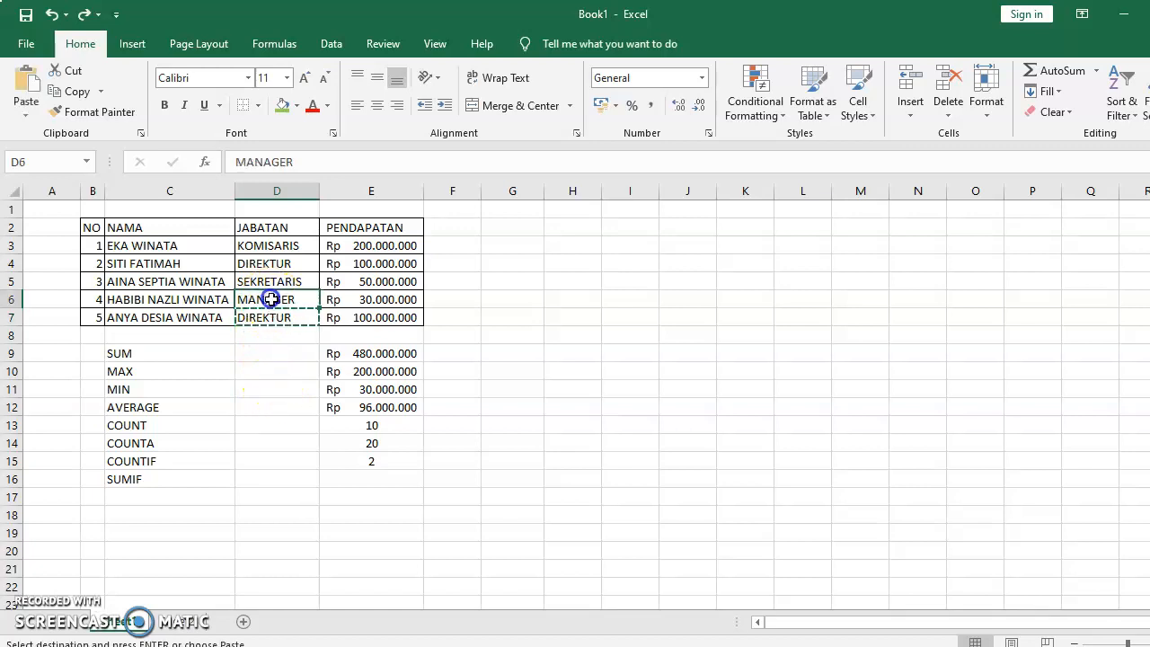
key(ctrl+v)
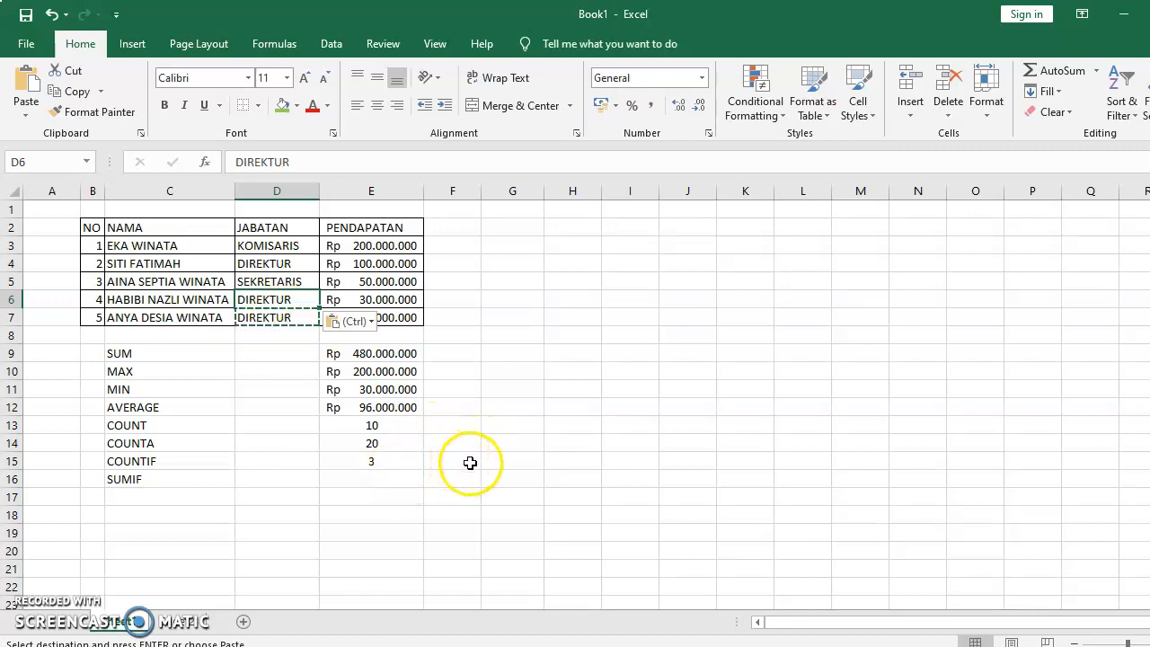
key(ctrl+z)
key(Escape)
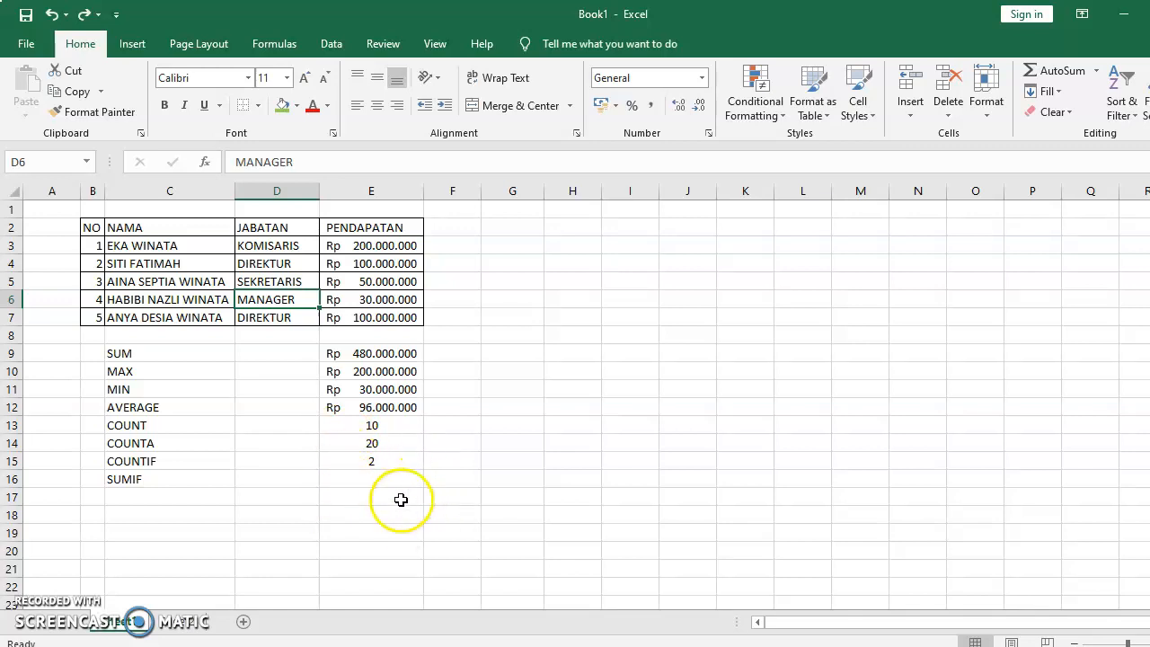
Step: Go through the MANAGER, KOMISARIS and DIREKTUR entries in the JABATAN column and their matching incomes in the PENDAPATAN column
click(376, 479)
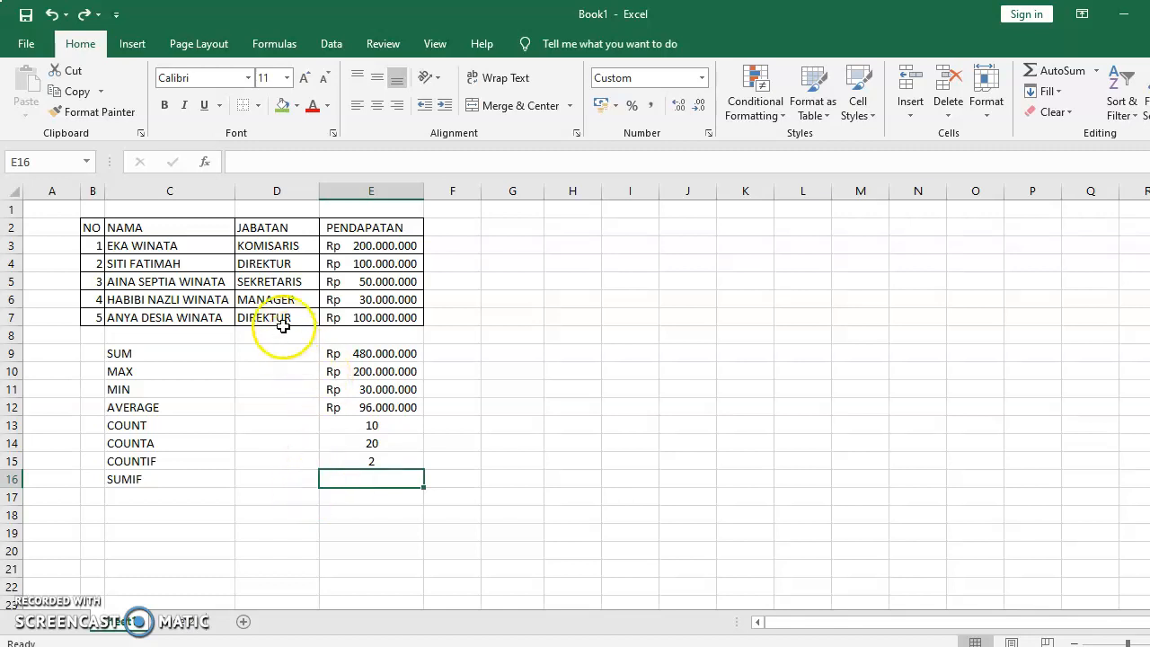
click(275, 264)
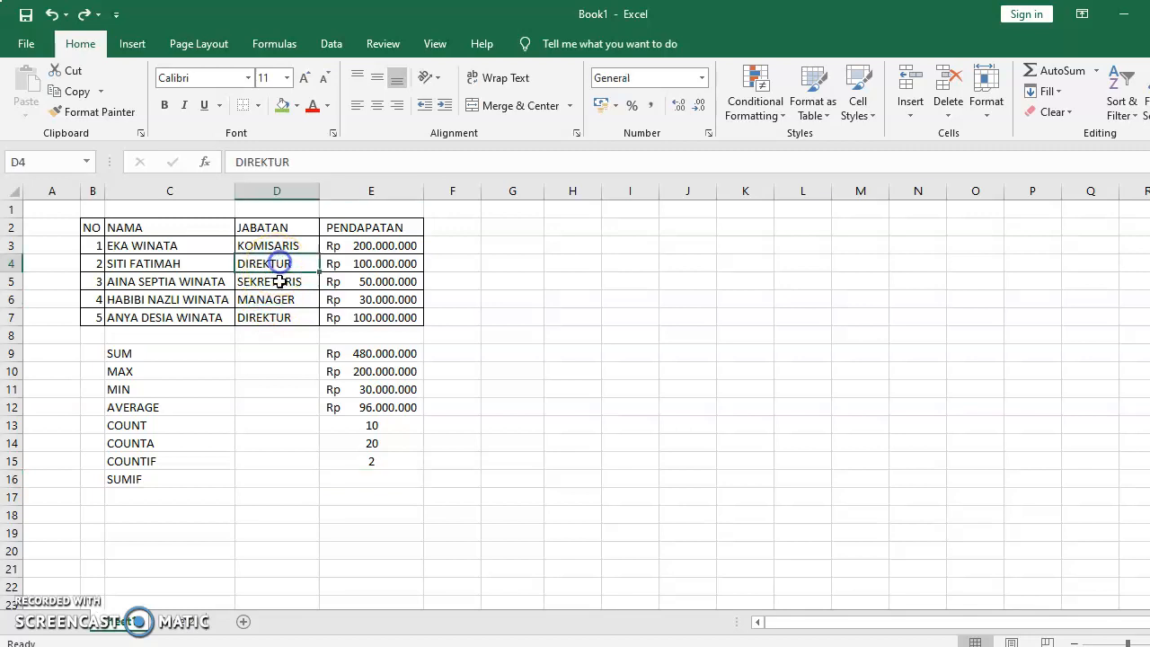
click(271, 320)
click(286, 301)
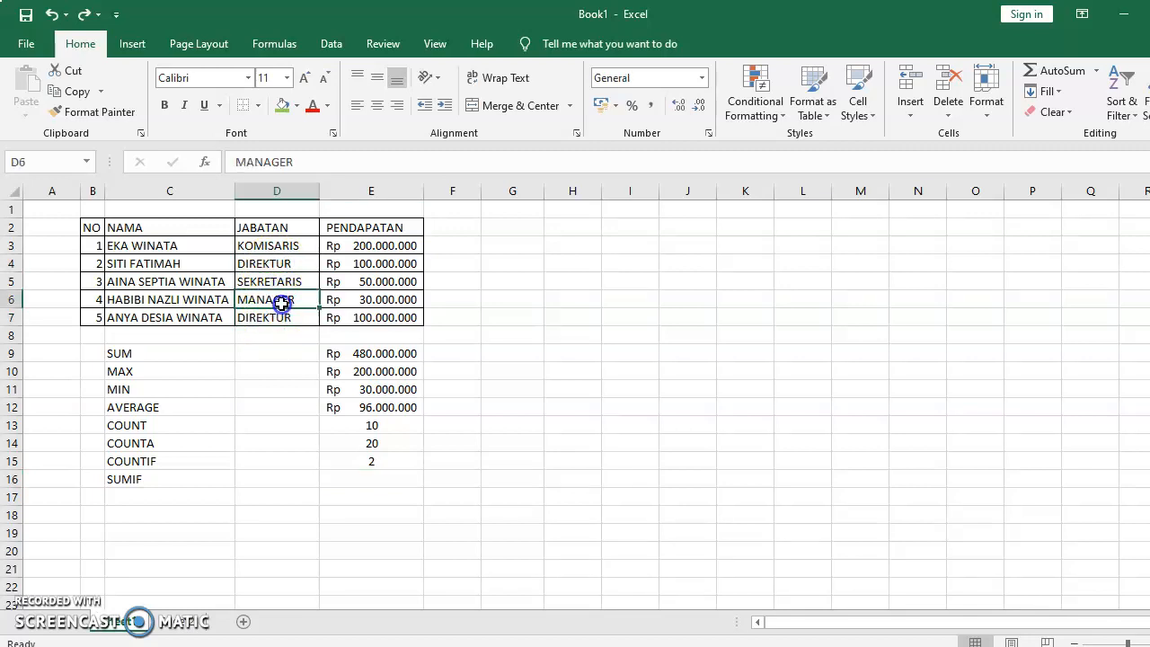
click(375, 300)
click(360, 300)
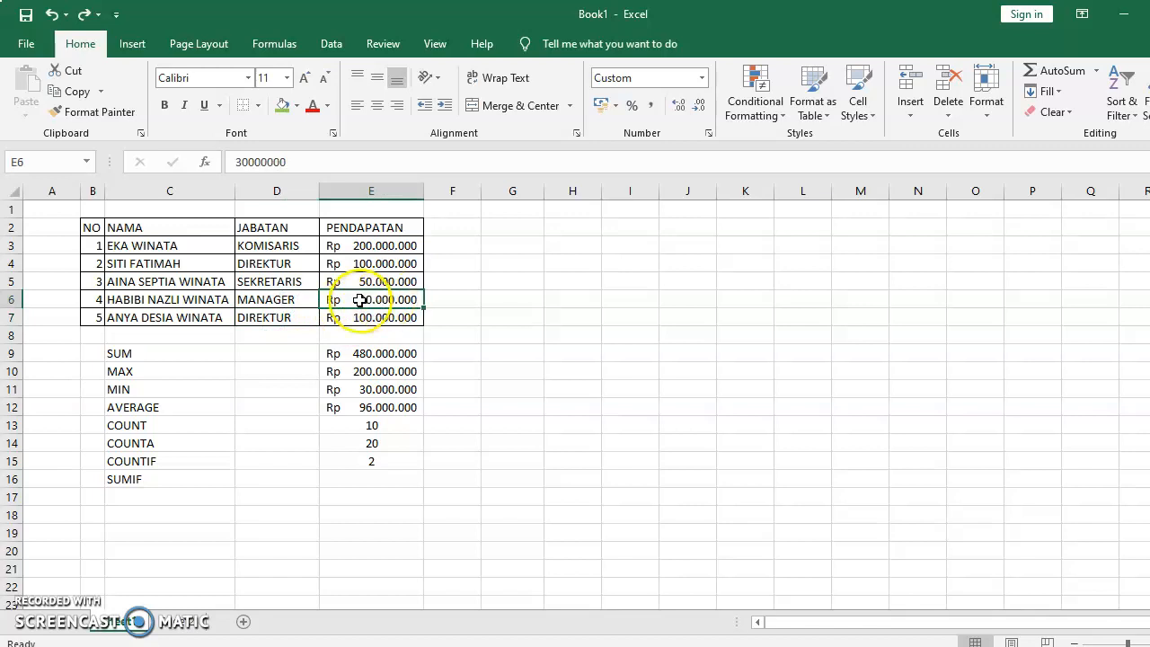
click(284, 245)
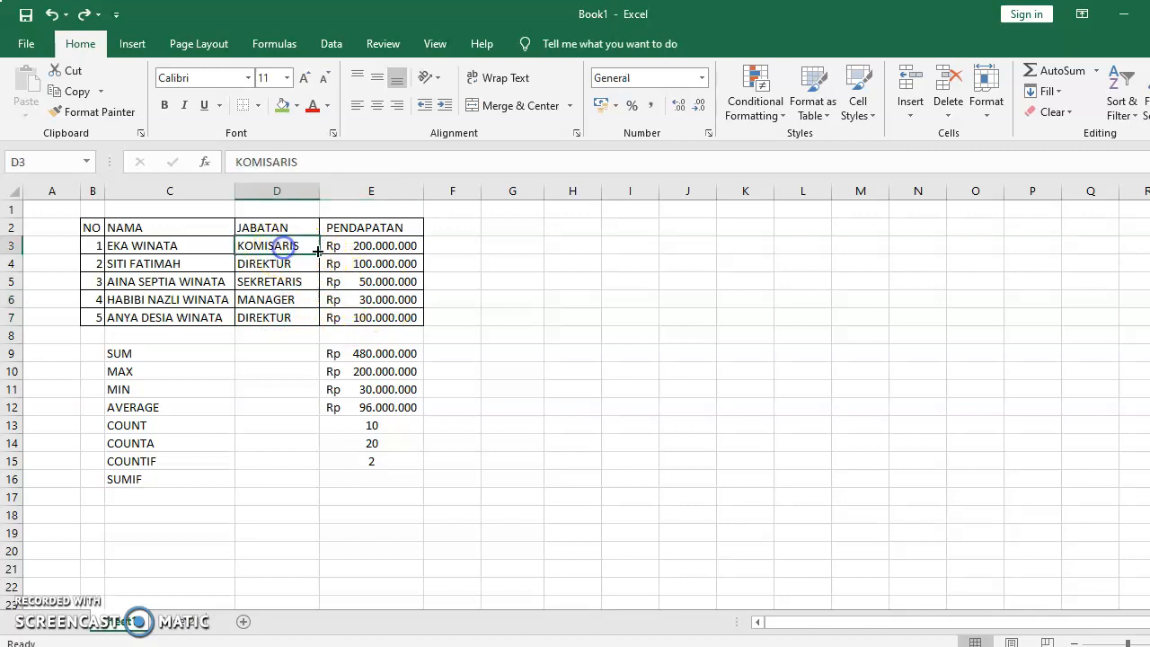
click(371, 250)
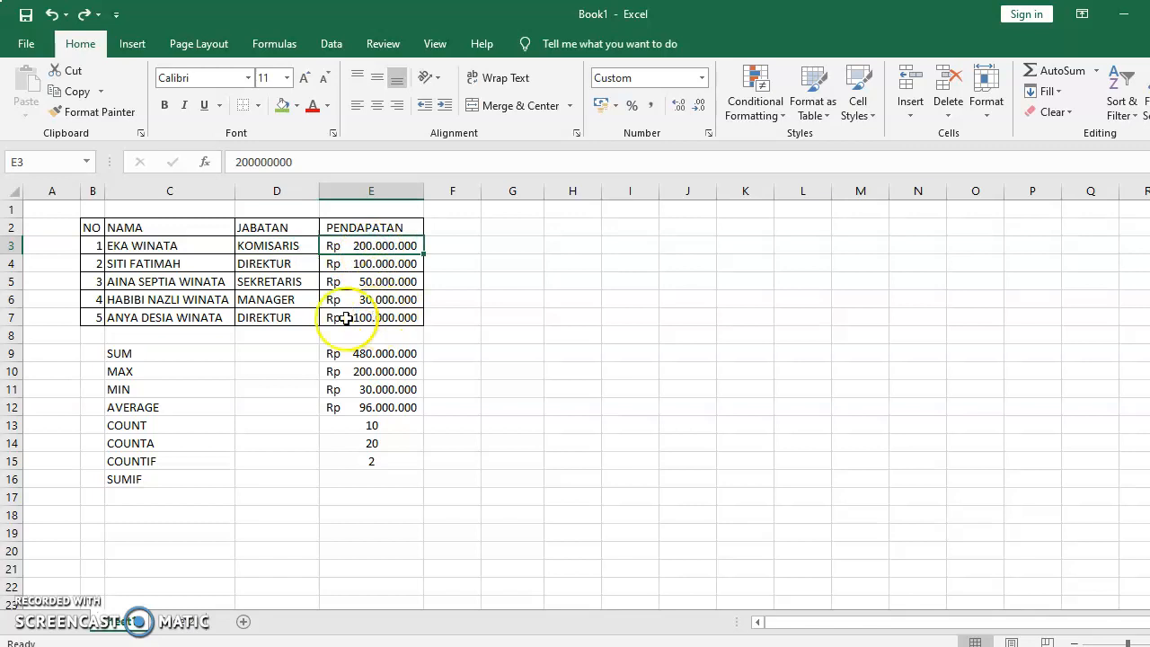
click(271, 263)
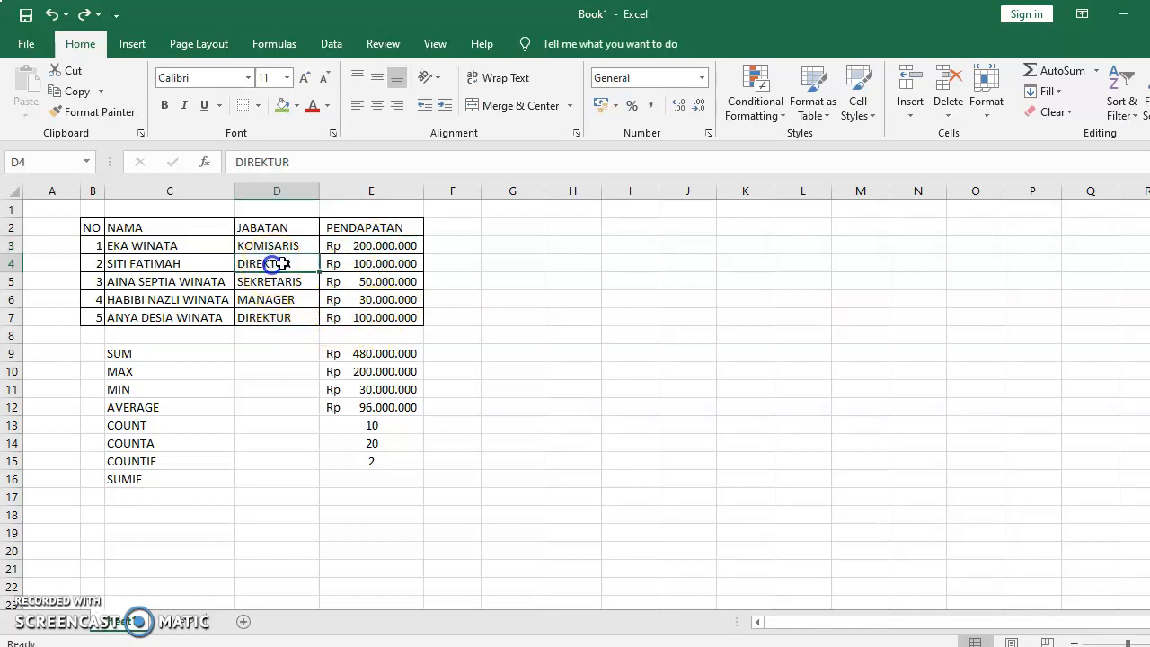
click(363, 265)
click(369, 316)
drag(291, 270, 275, 321)
click(275, 319)
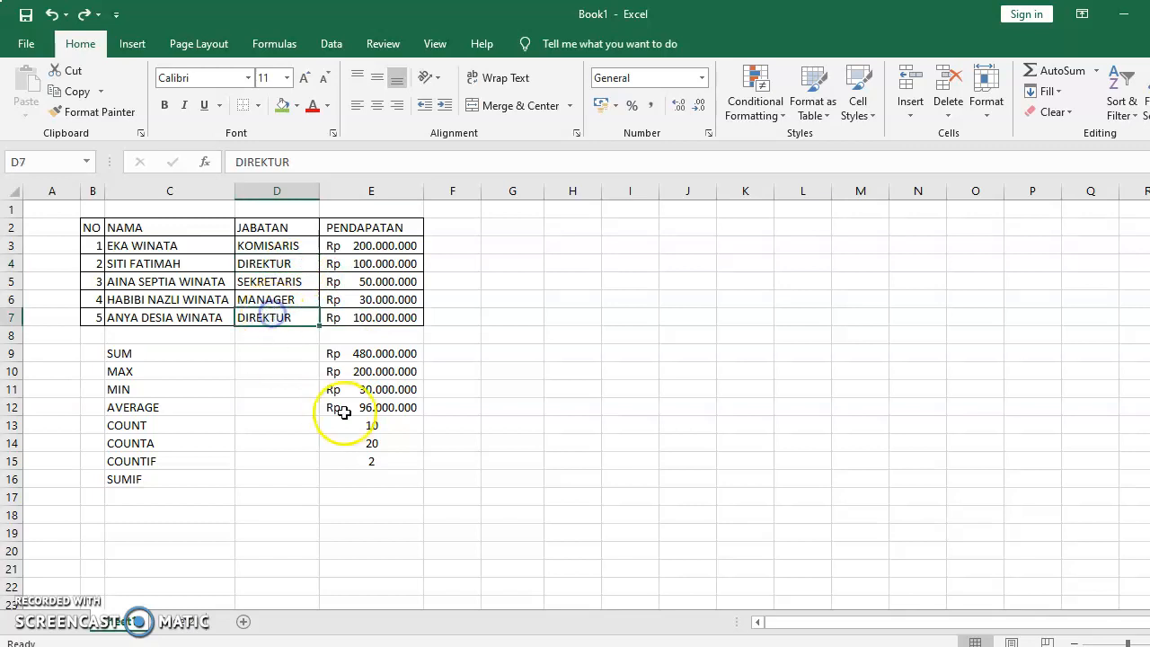
click(375, 464)
Step: Sum the PENDAPATAN incomes of the DIREKTUR entries in cell E16 with the formula =SUMIF(D3:D7;"DIREKTUR";E3:E7)
click(379, 476)
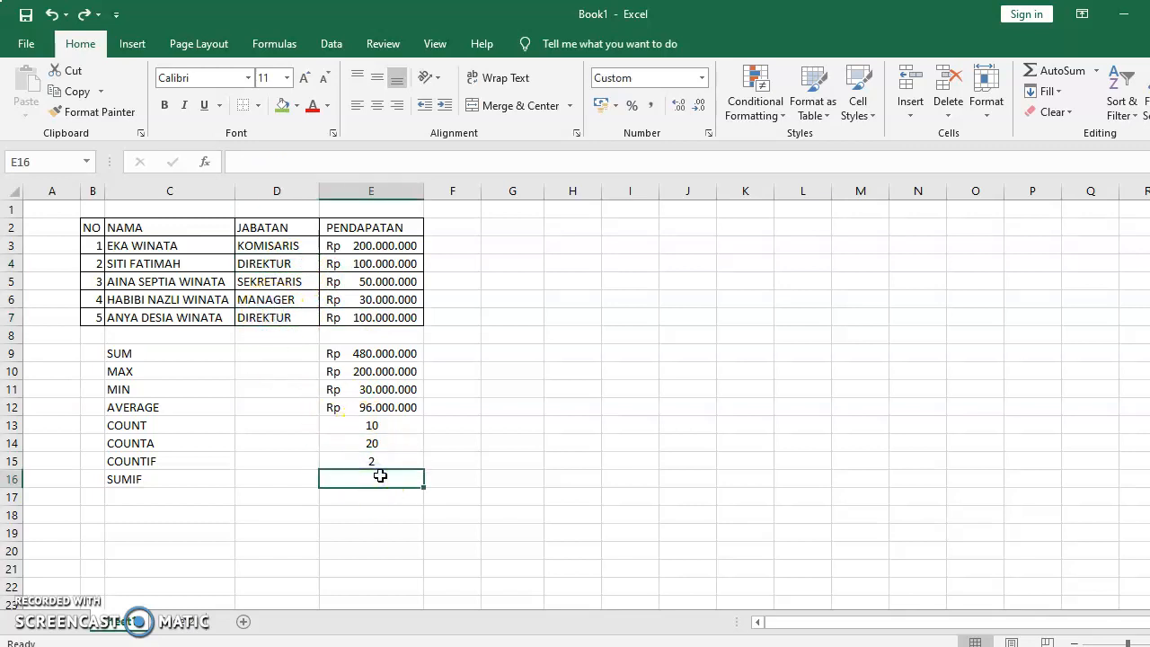
text(=COUNT)
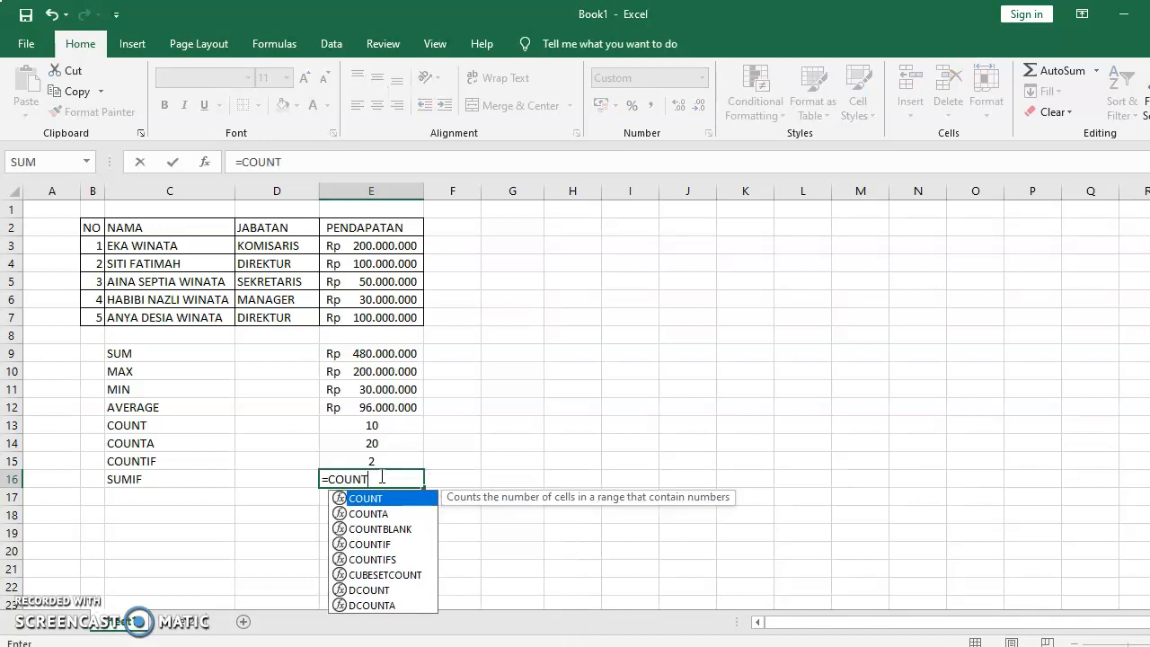
key(BackSpace)
key(BackSpace)
key(BackSpace)
key(BackSpace)
text(SUM)
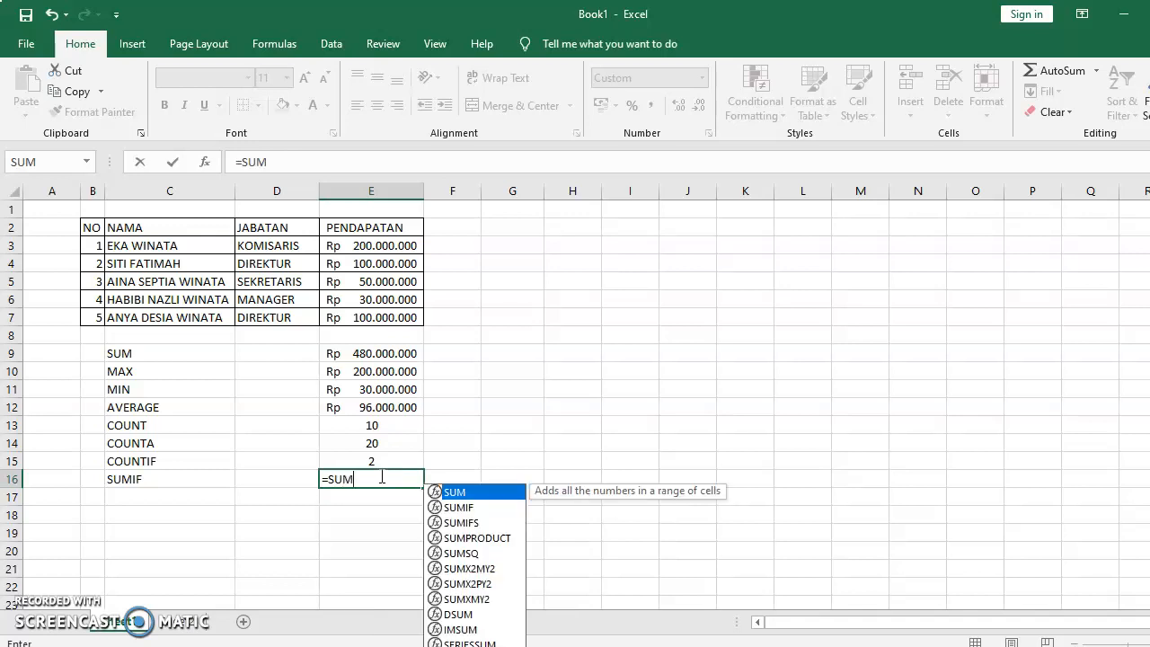
text(IF()
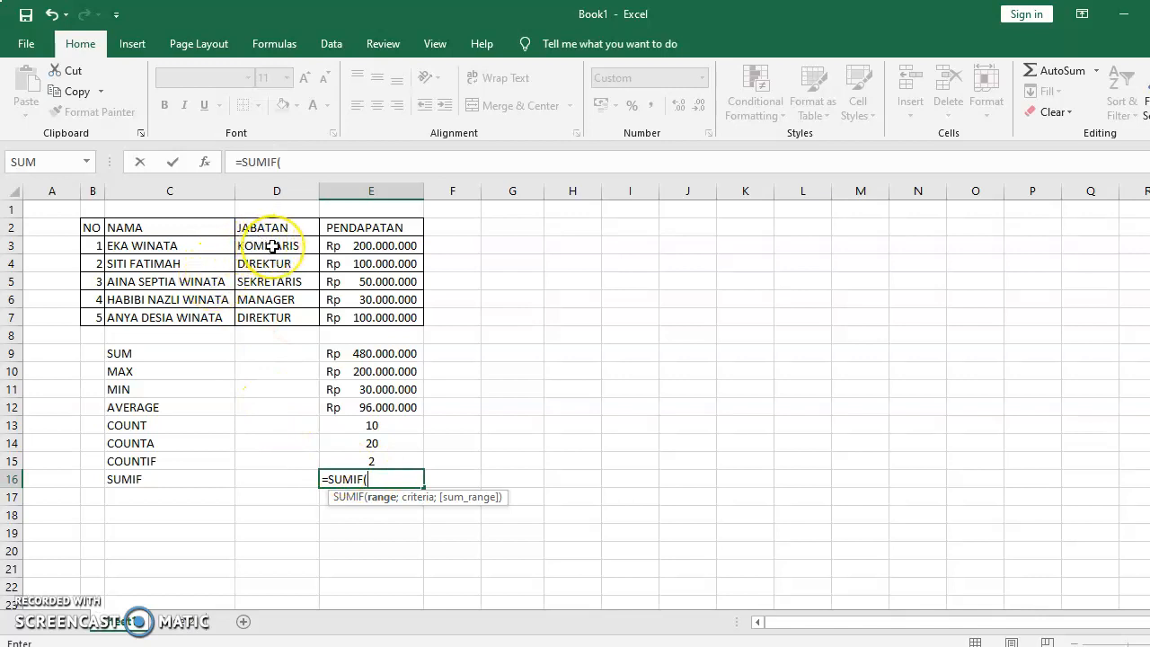
drag(274, 245, 275, 315)
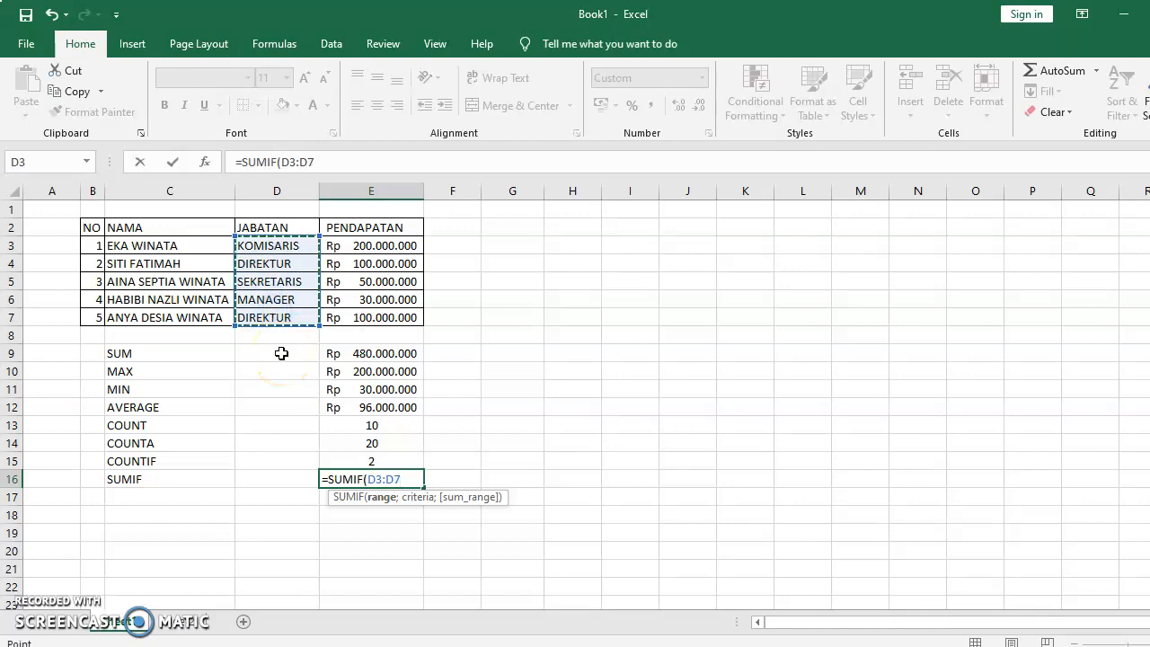
text(;)
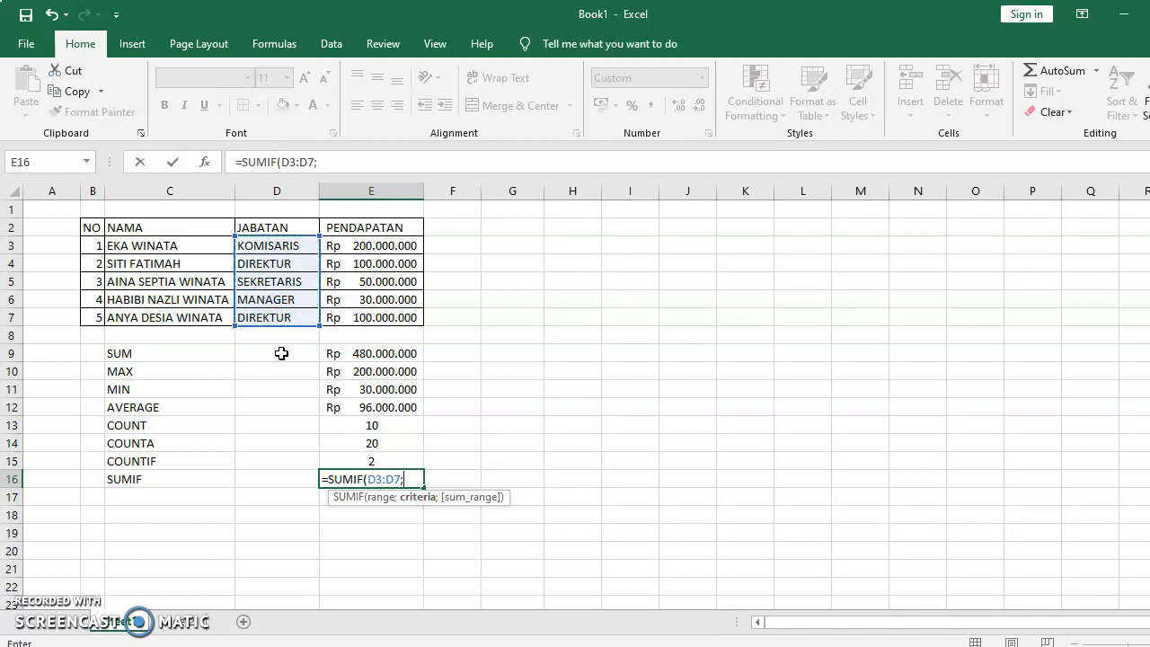
text("DIREKTUR)
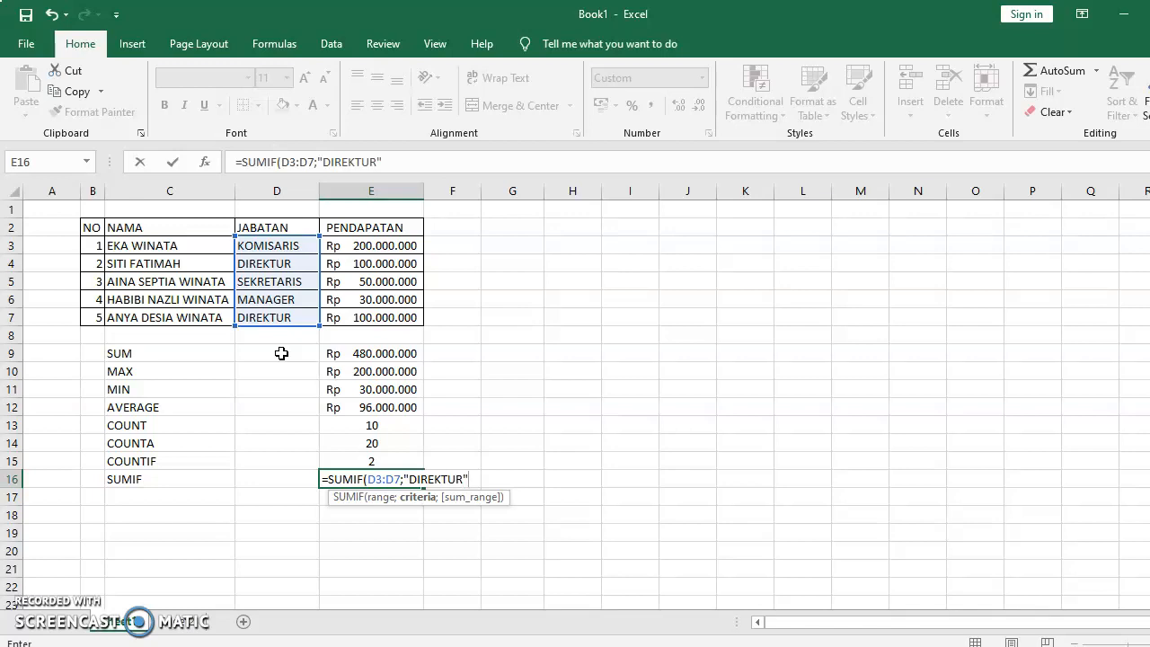
text(";)
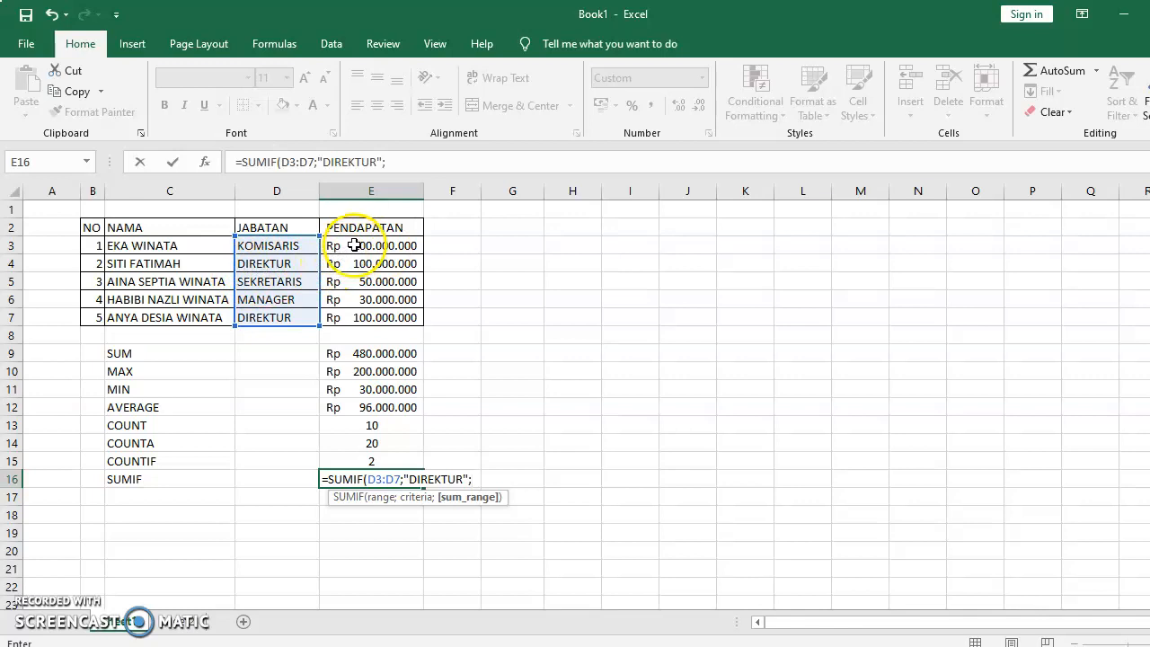
drag(357, 244, 366, 317)
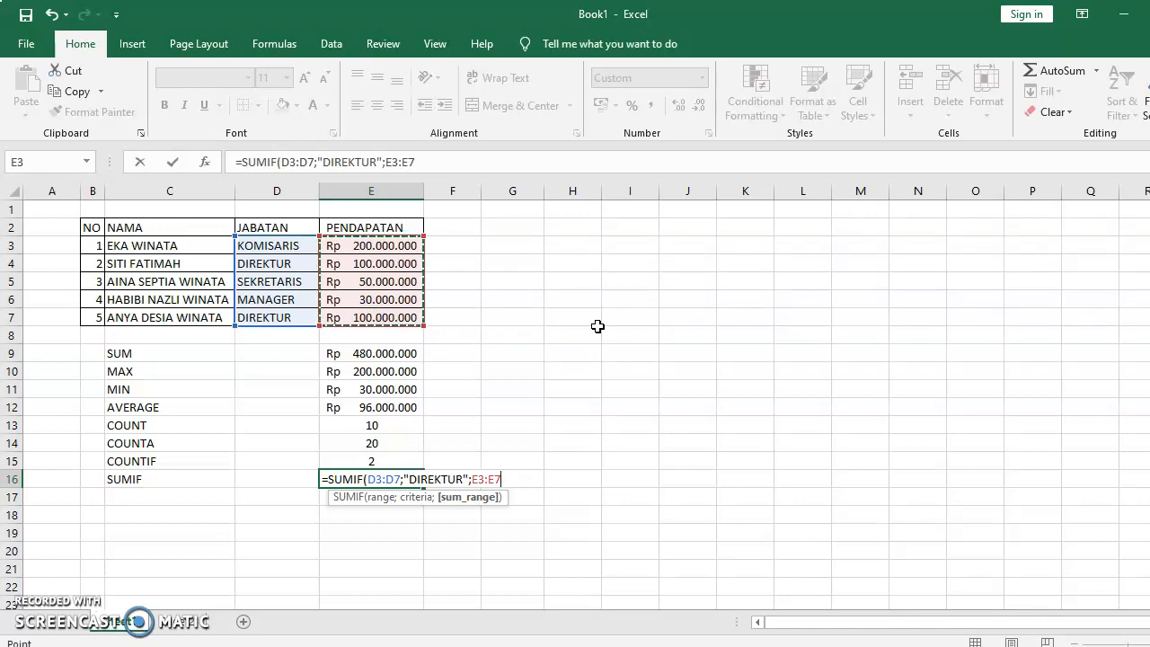
text())
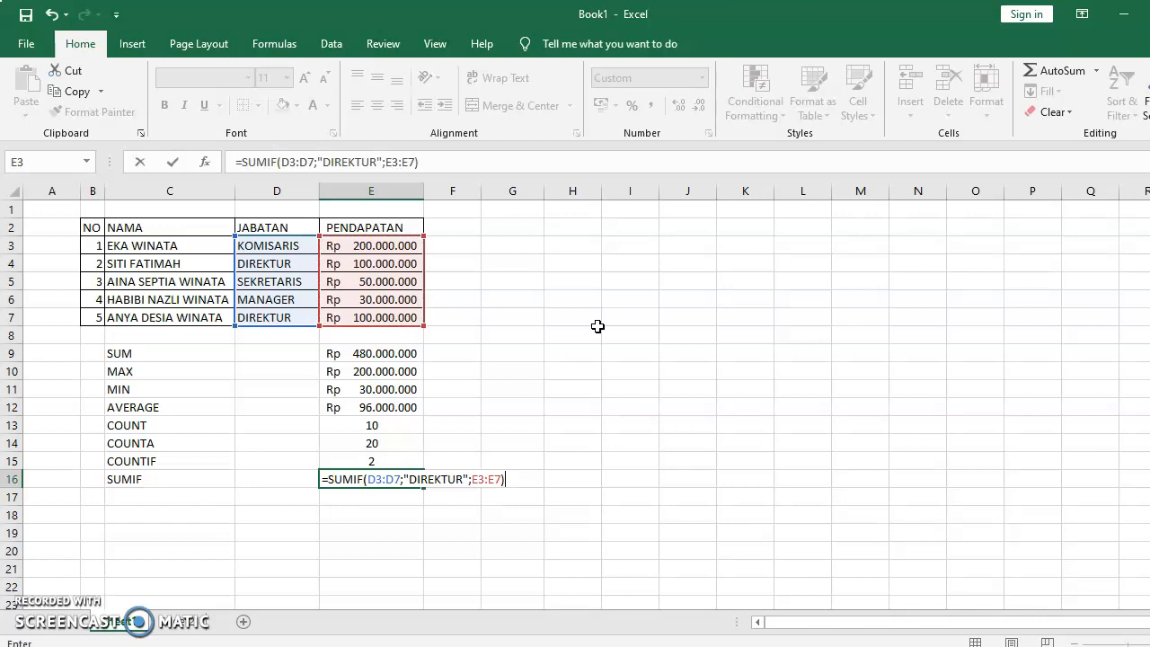
key(Return)
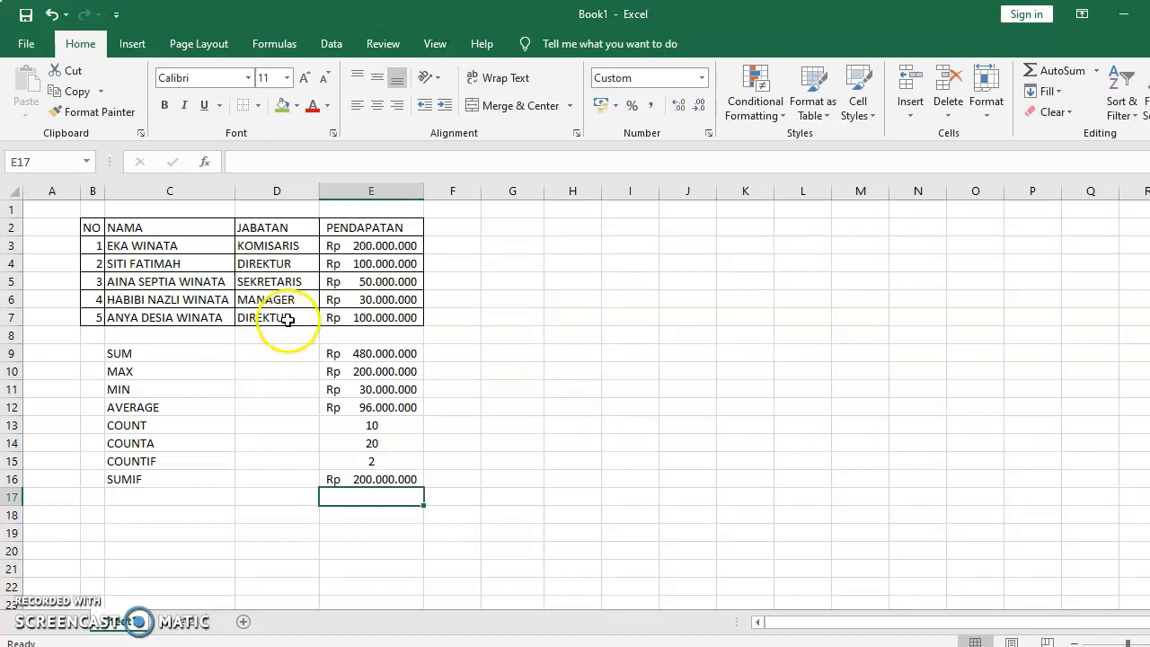
Step: Check the SUMIF formula in E16 against the DIREKTUR entries in D4 and D7 and their incomes in E4 and E7
click(265, 263)
click(264, 320)
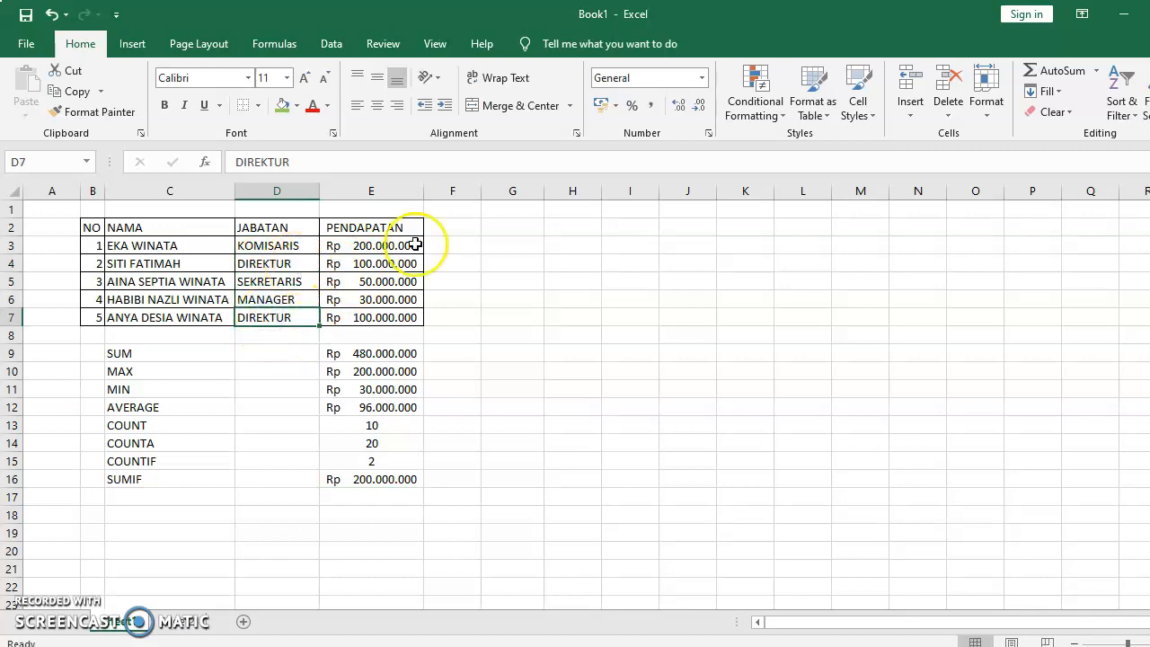
click(364, 262)
click(352, 311)
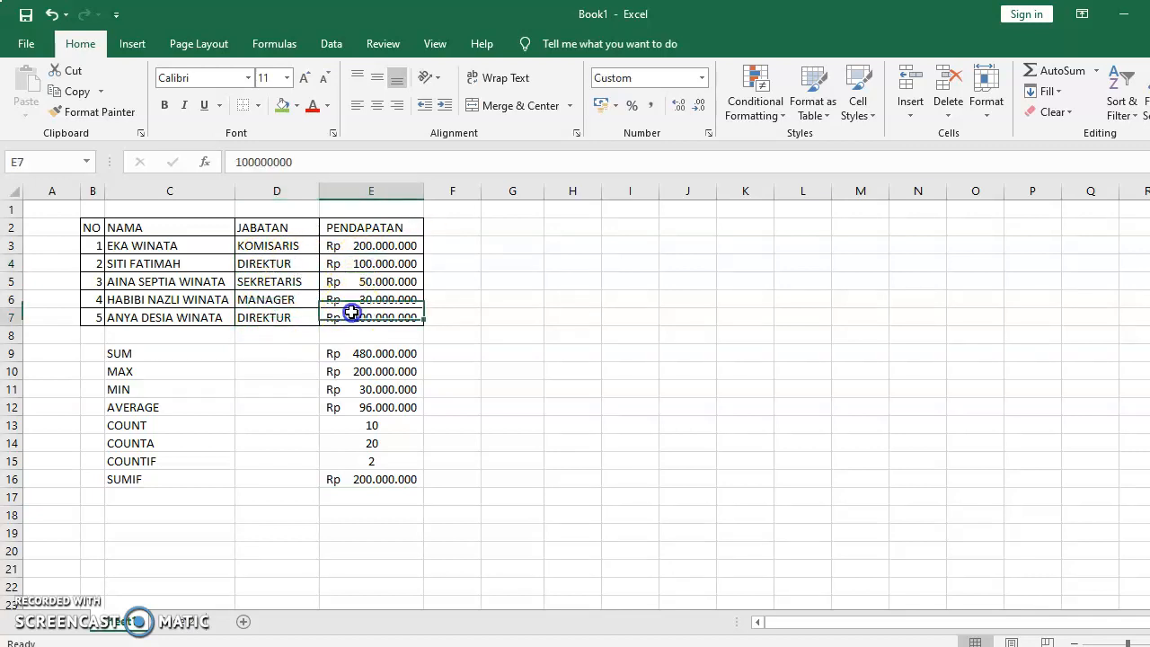
click(361, 483)
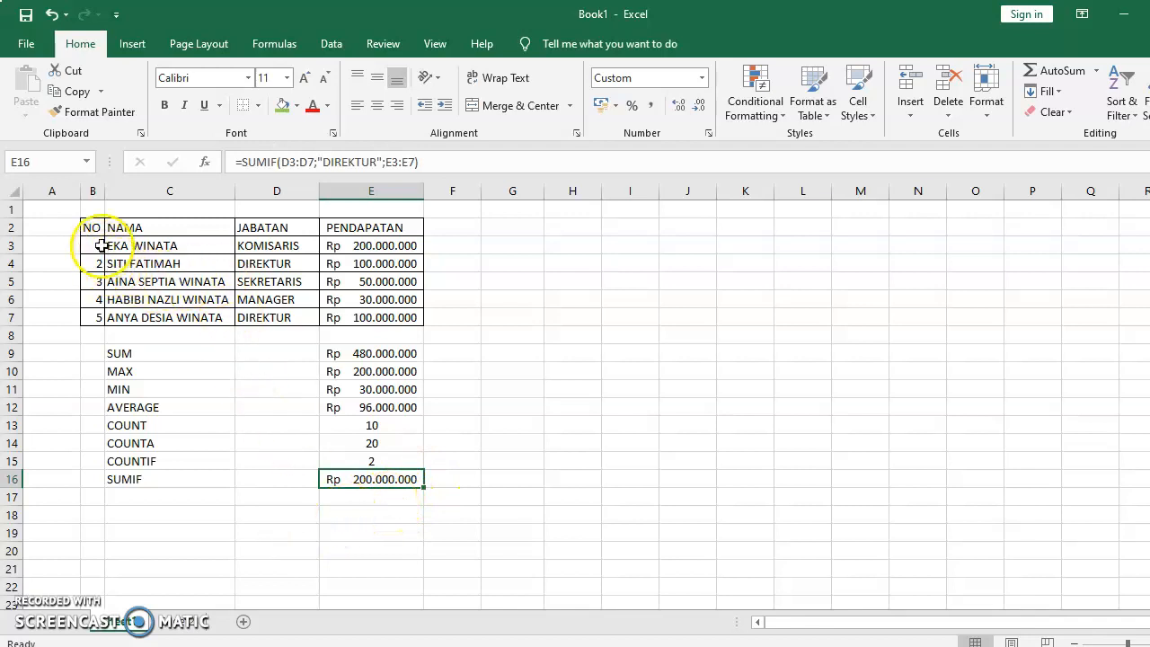
Step: Highlight the employee table together with all function results, range B2:E16, to review the finished sheet
drag(92, 227, 418, 485)
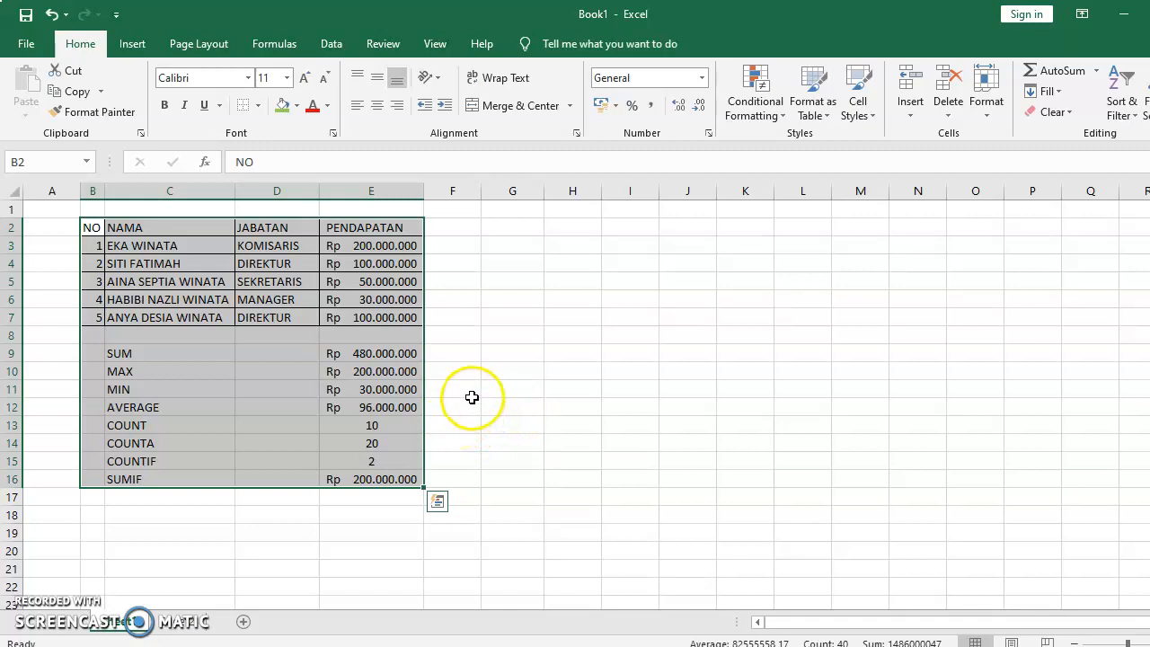
click(463, 371)
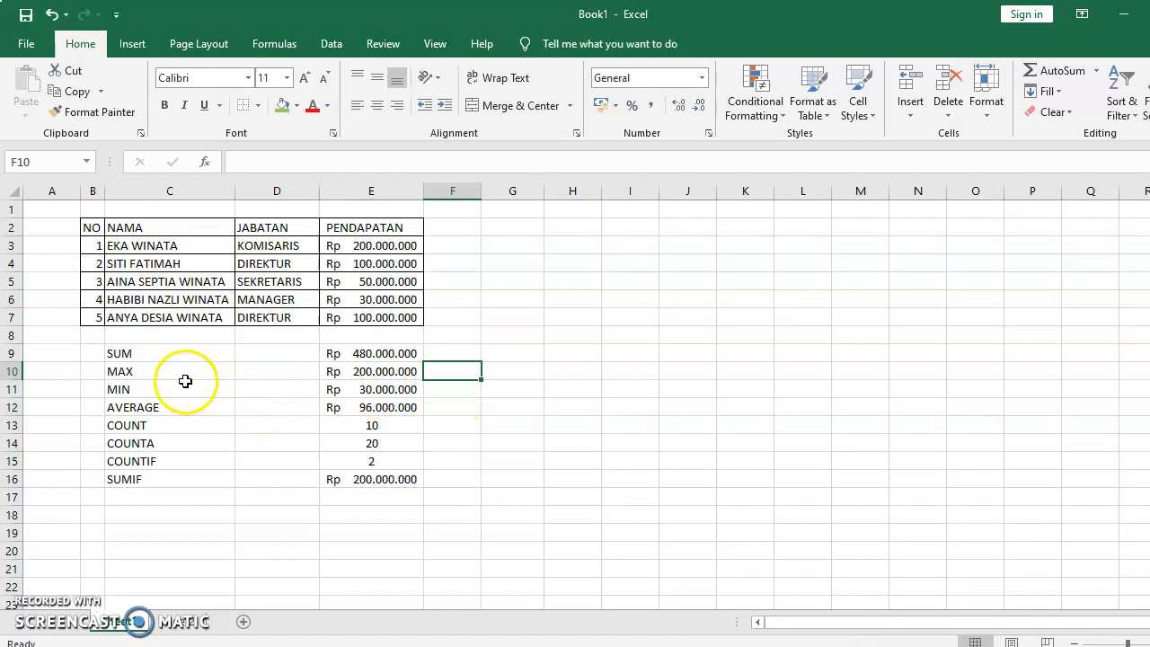
click(91, 226)
drag(91, 225, 408, 482)
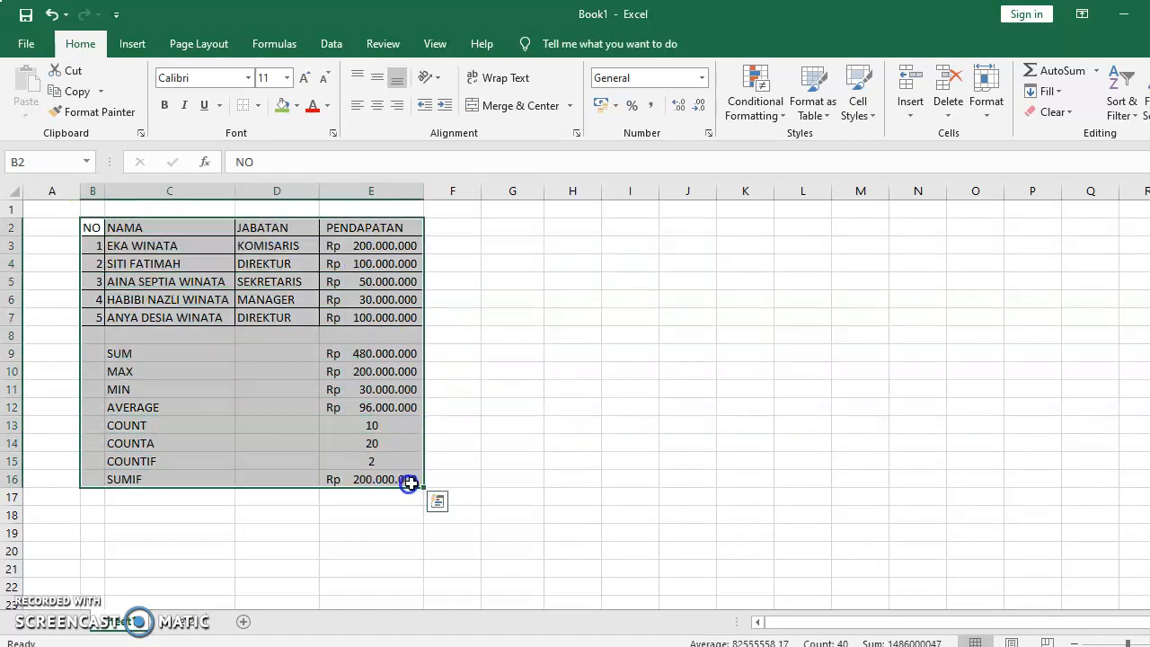